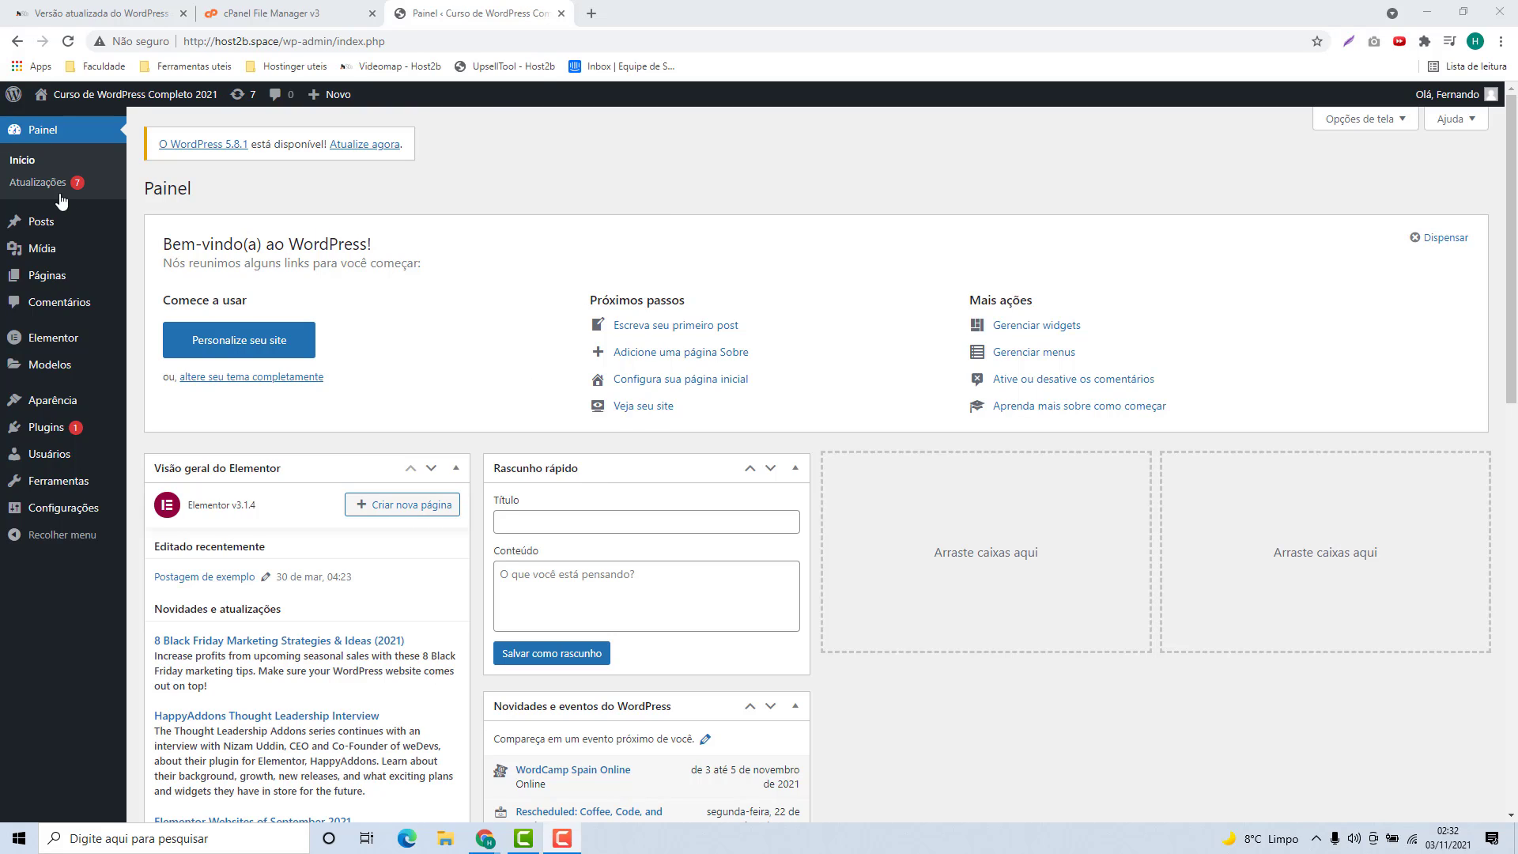
Step: Open the WordPress updates page, and open the public_html folder in the cPanel File Manager
click(19, 186)
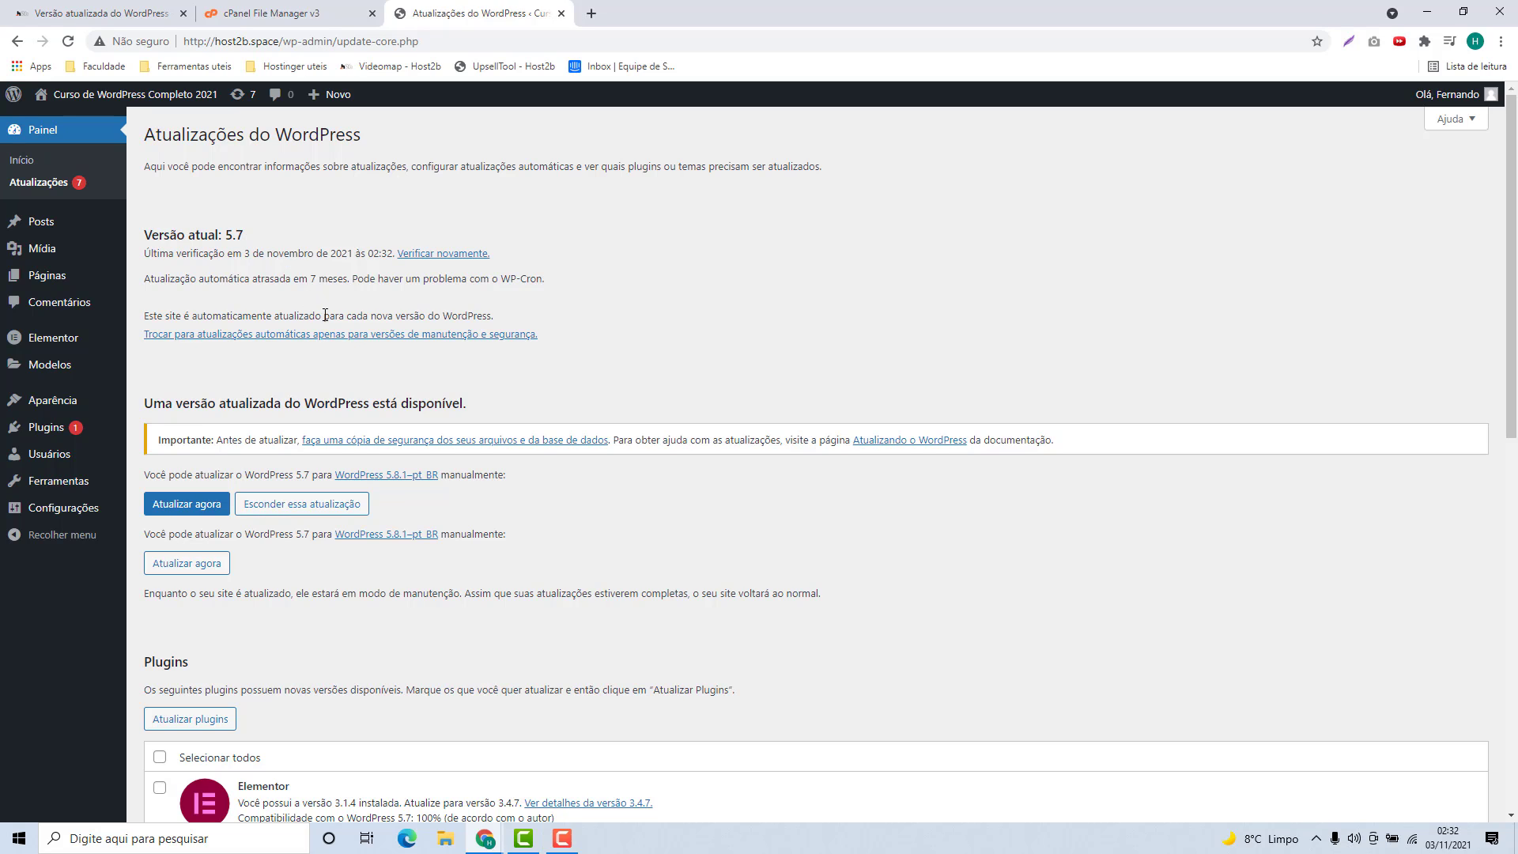
click(310, 19)
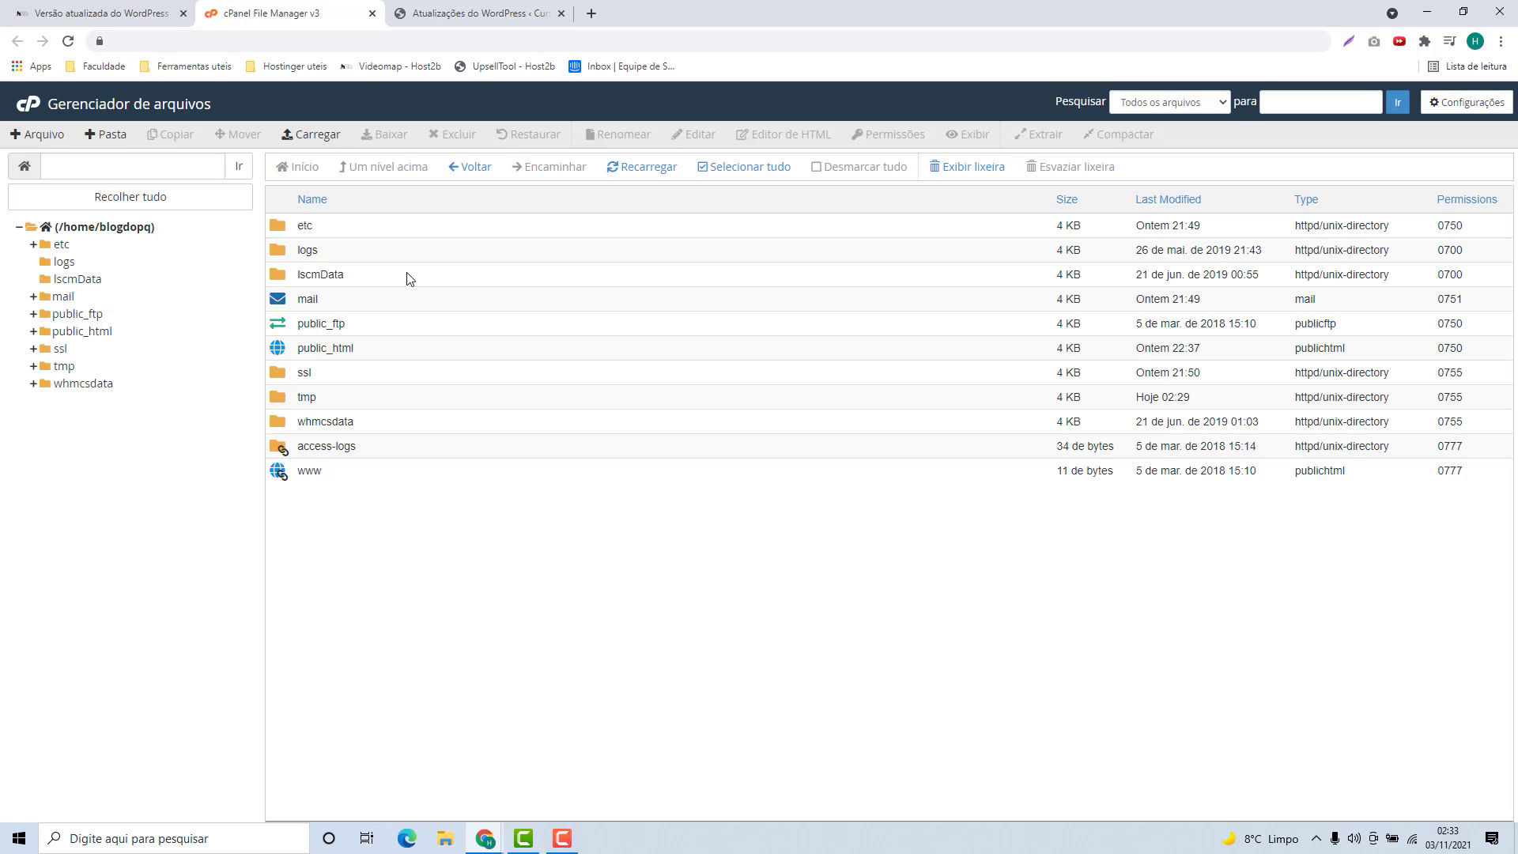
double_click(369, 359)
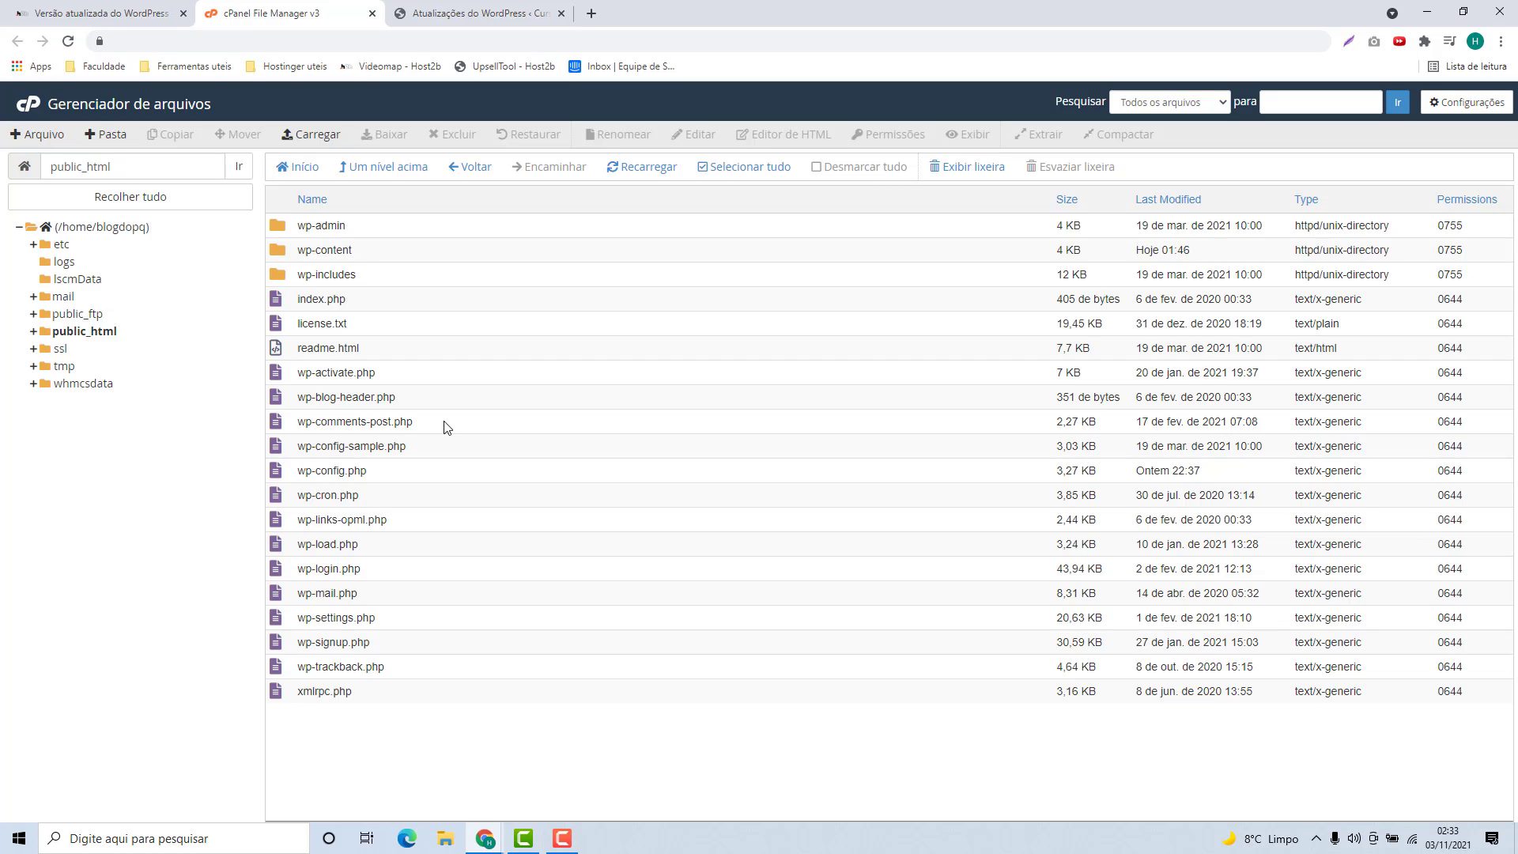
Step: Download WordPress 5.8.1 from the host2b page on the current WordPress version and dismiss the download notice
click(101, 12)
click(225, 118)
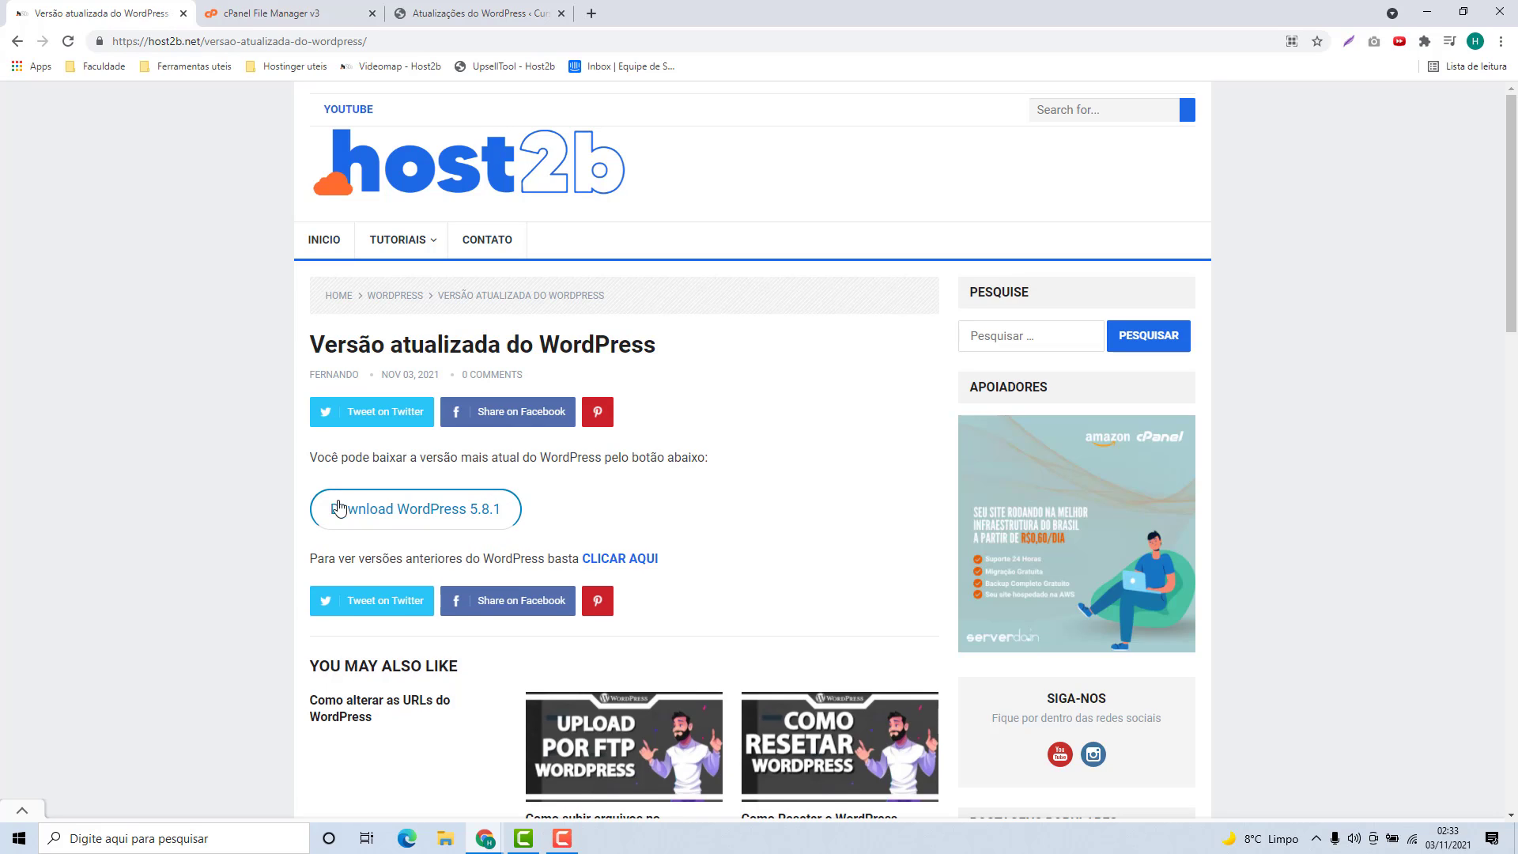
click(408, 513)
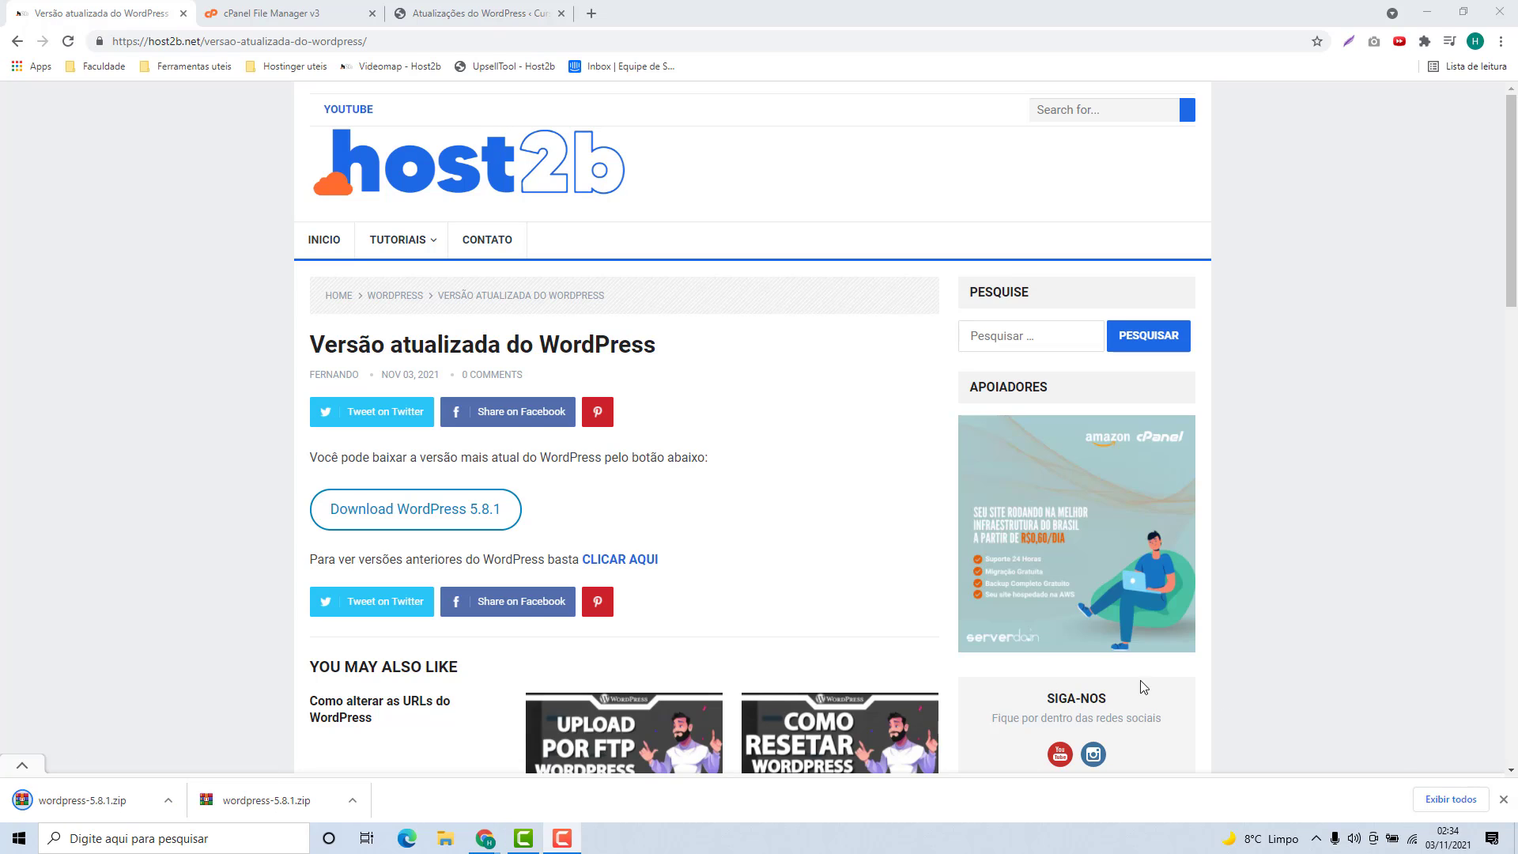
click(1504, 800)
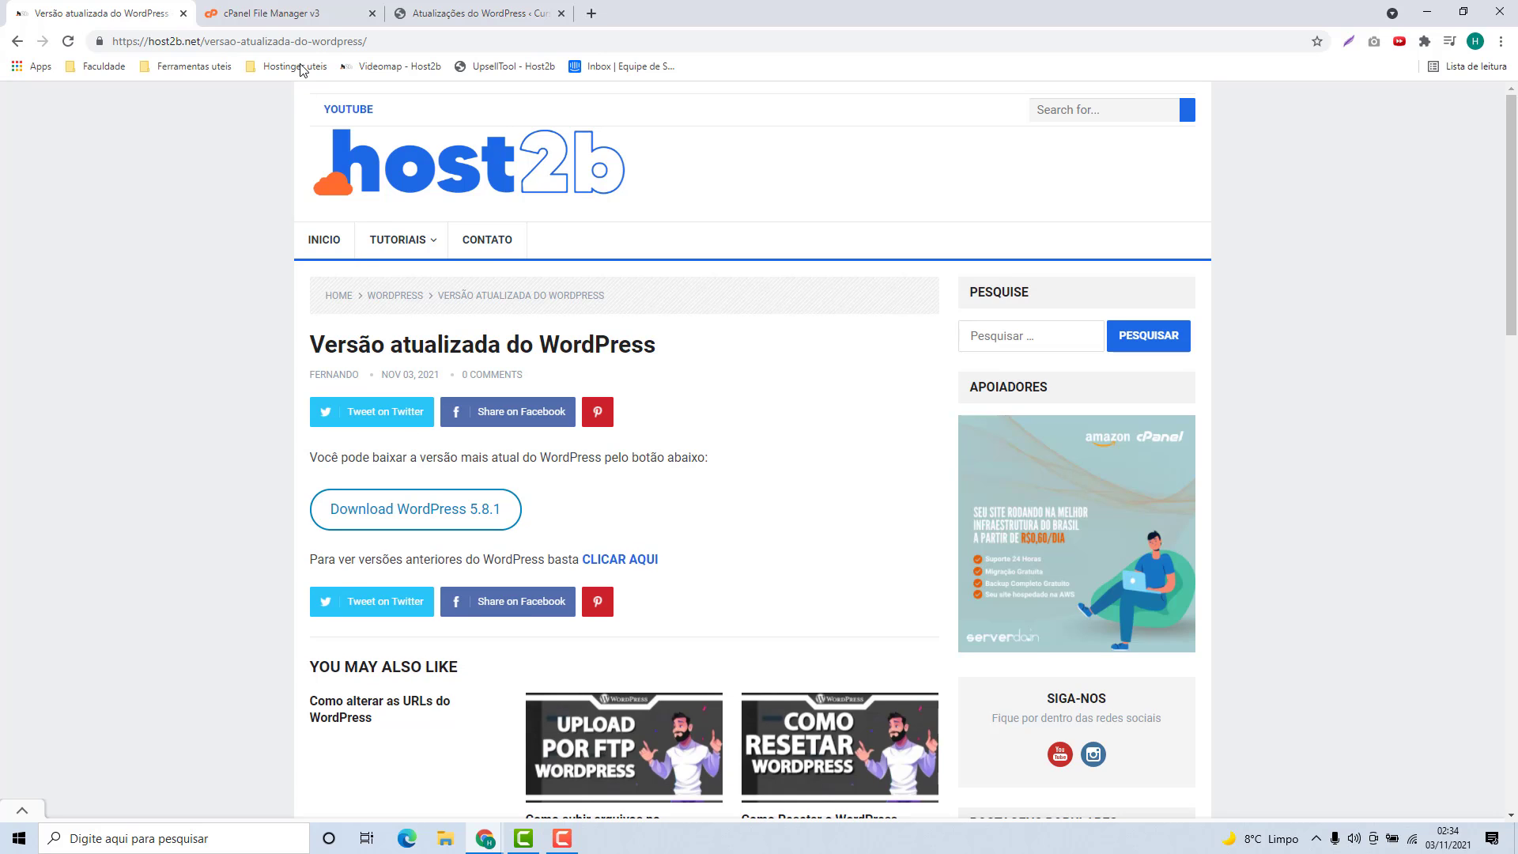
Step: Upload wordpress-5.8.1.zip from the Downloads folder to public_html in the cPanel File Manager and return to the folder
click(259, 24)
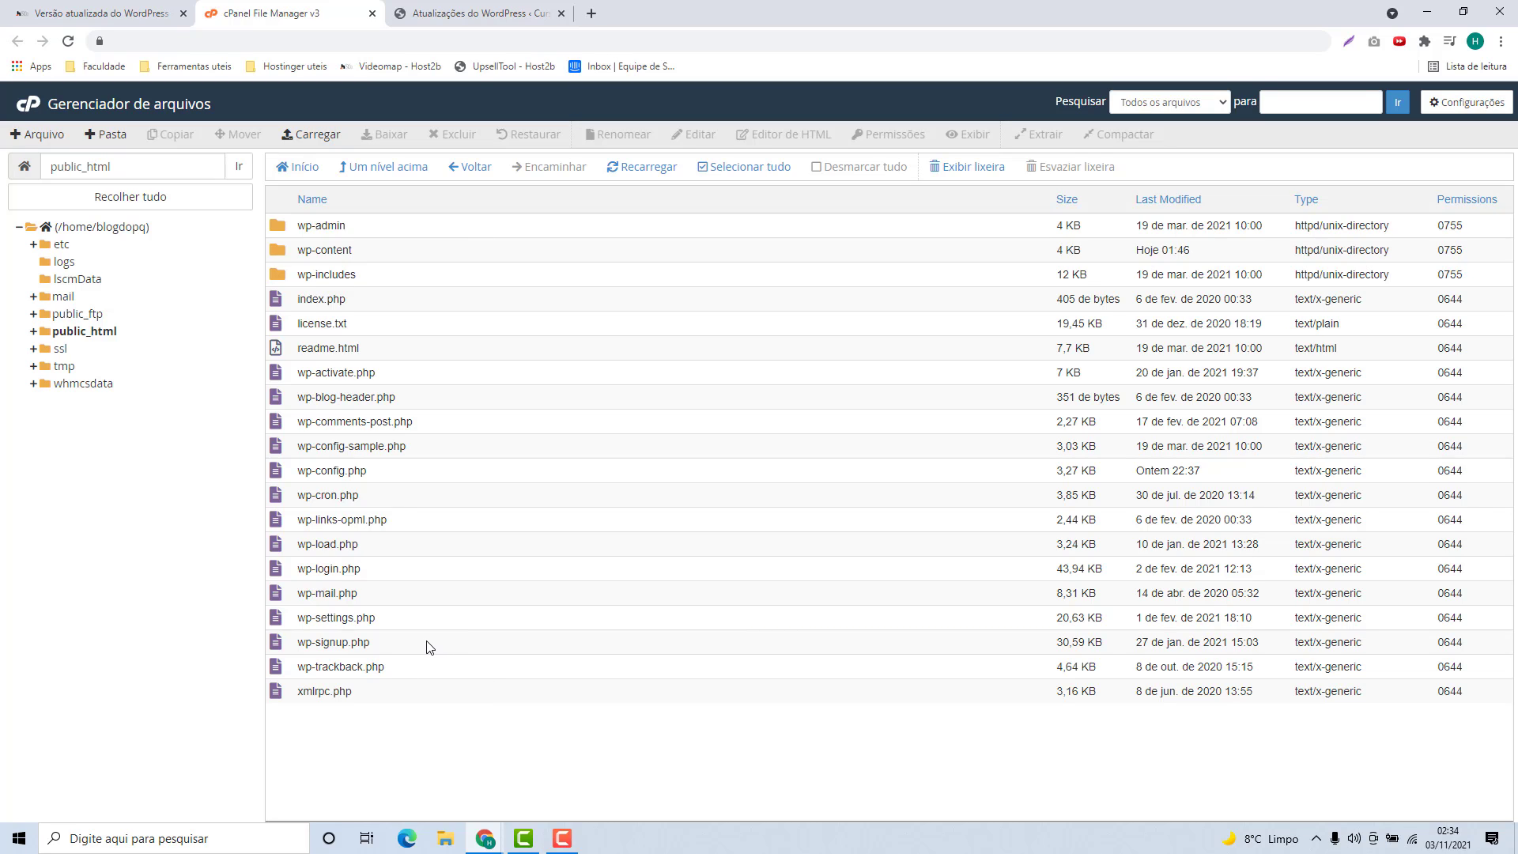
click(316, 136)
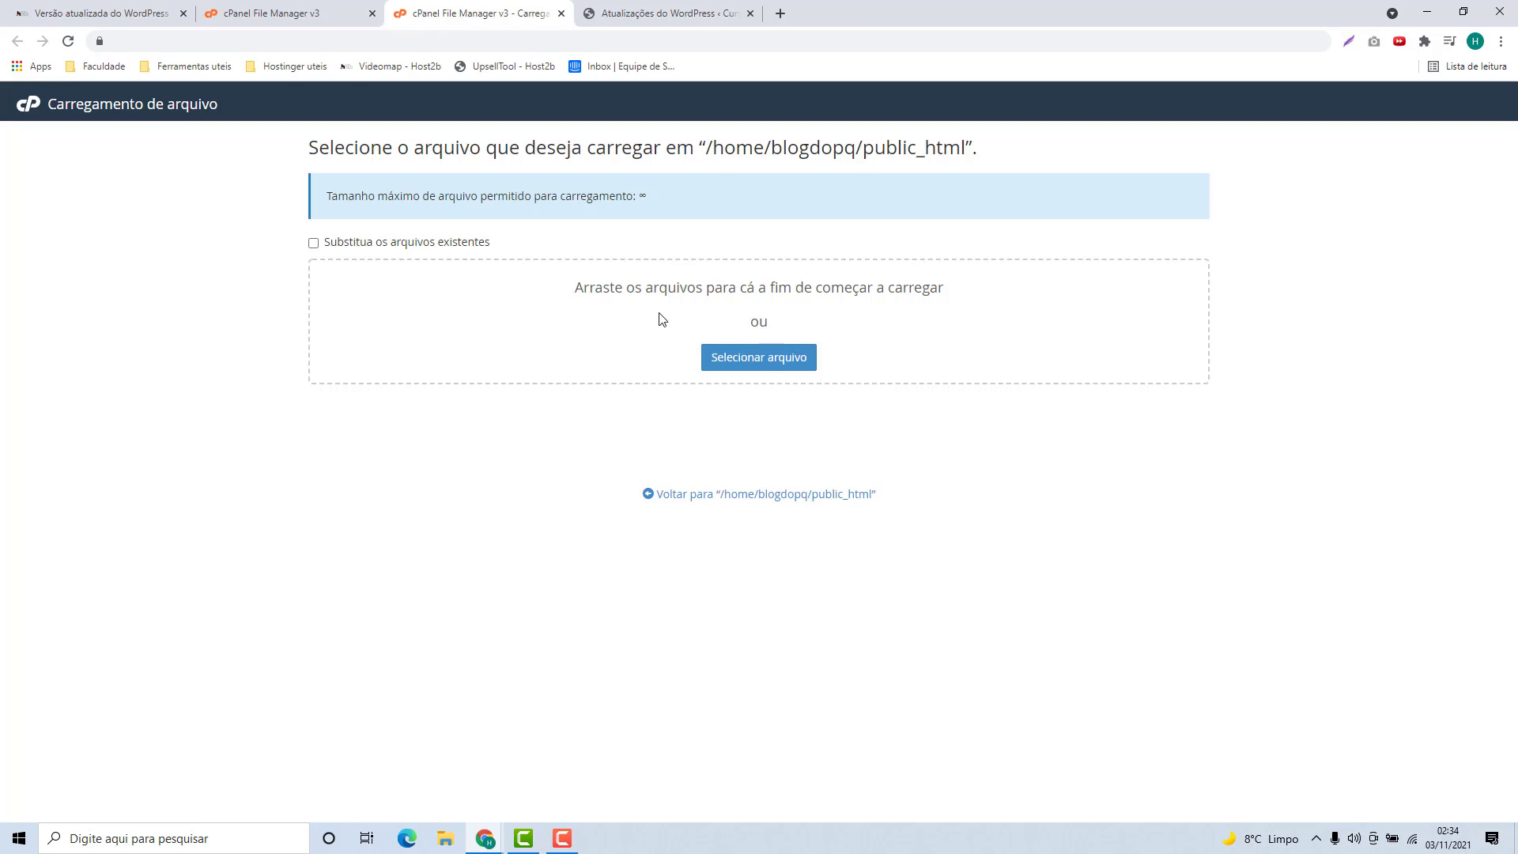
click(759, 358)
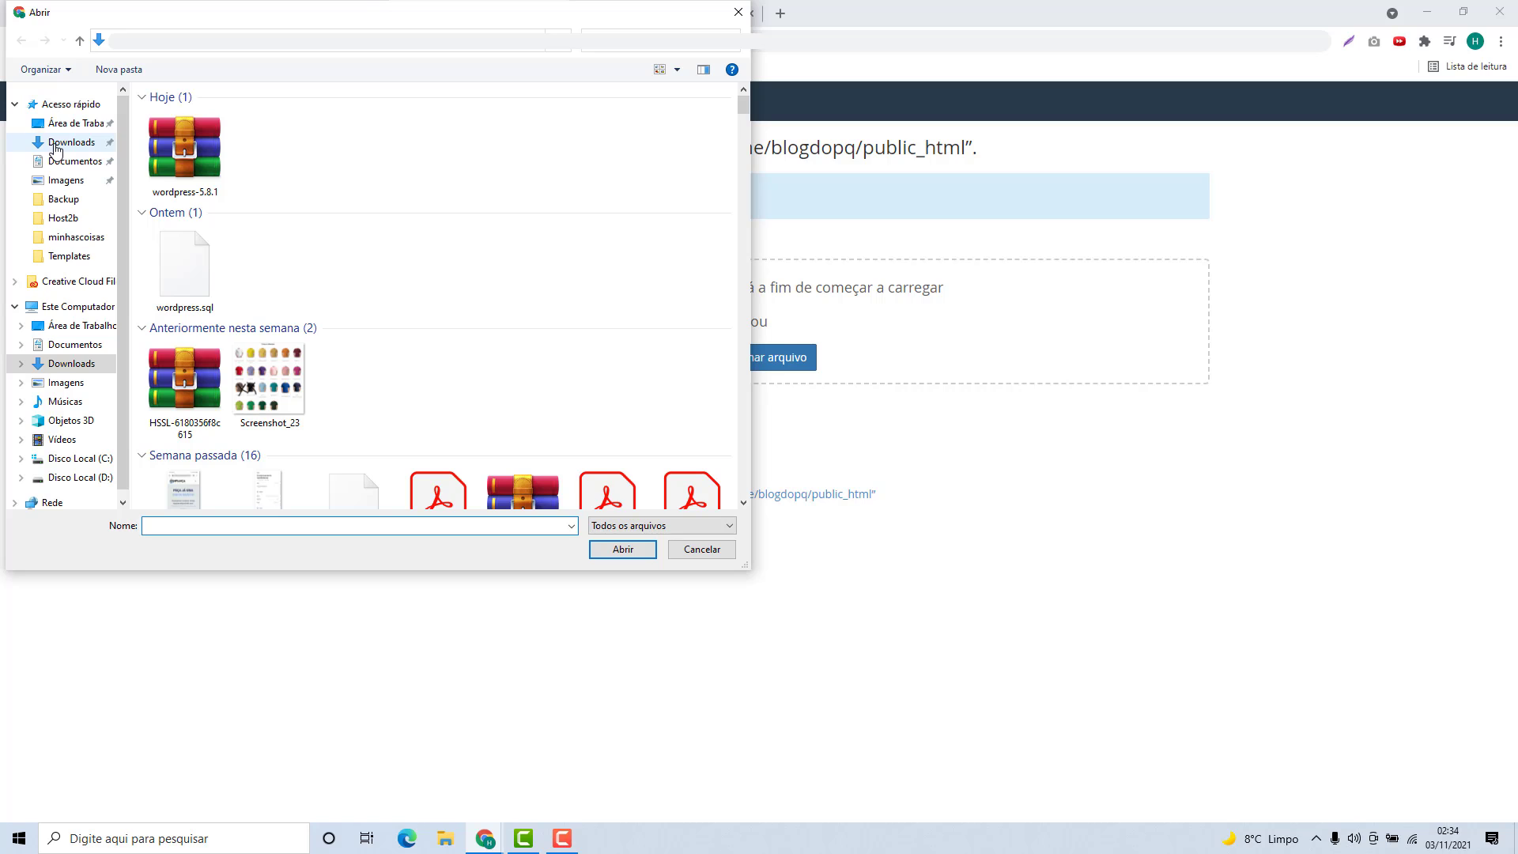
click(55, 145)
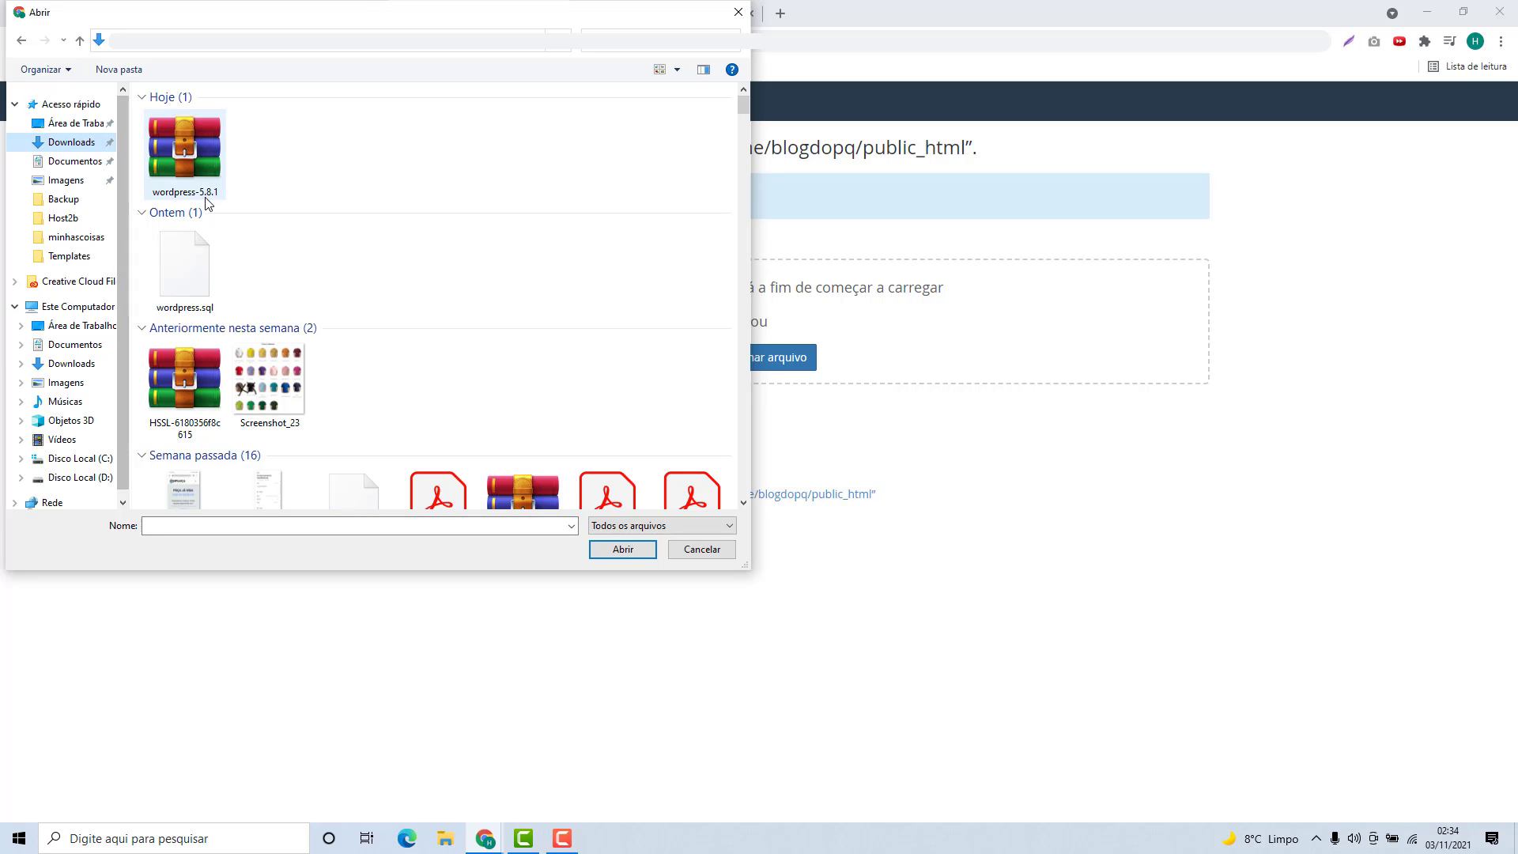
double_click(188, 158)
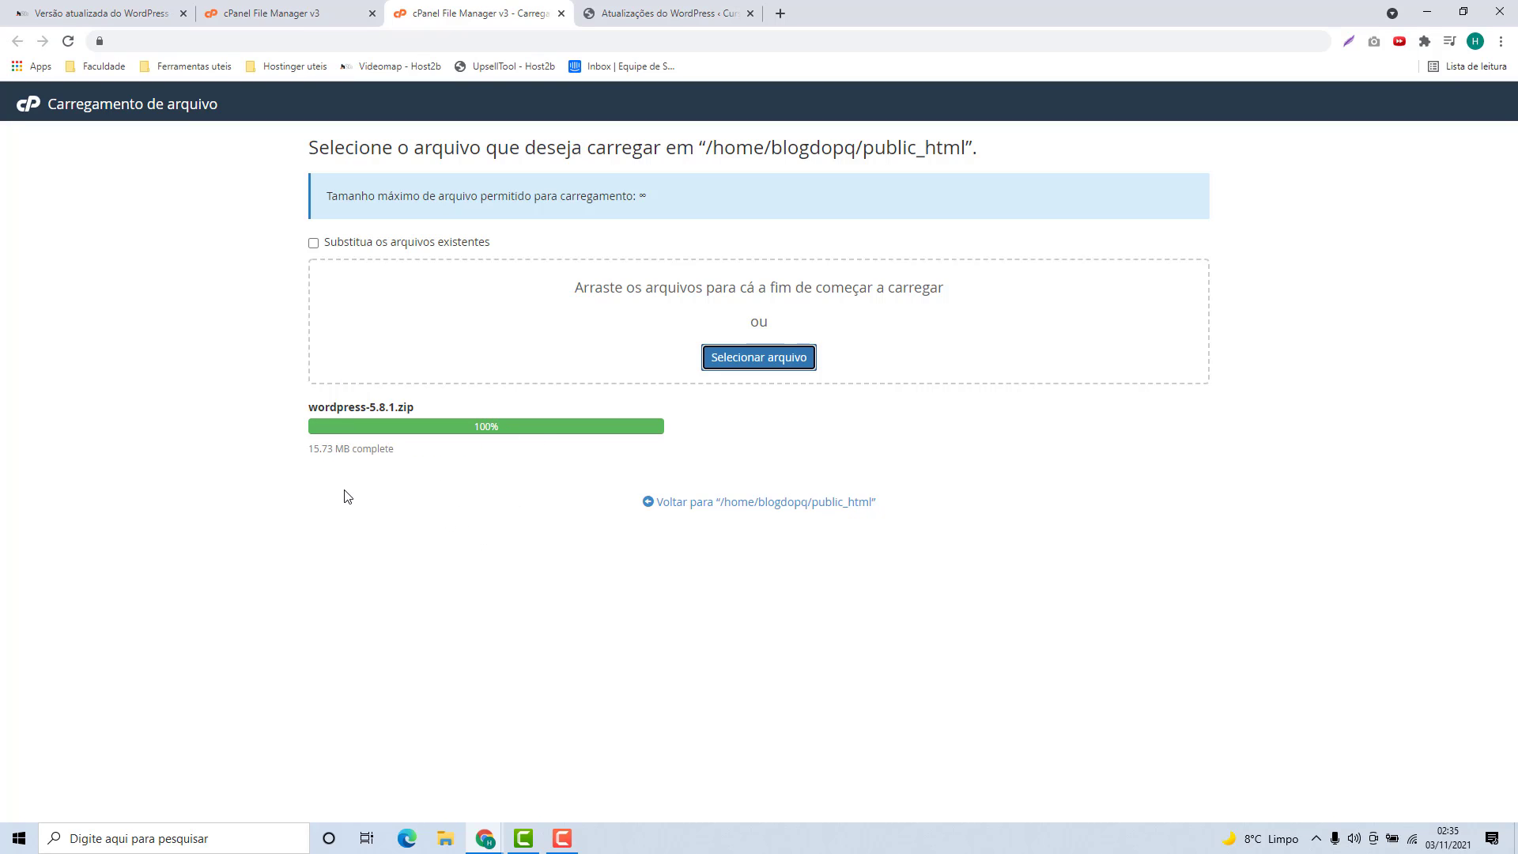
click(689, 510)
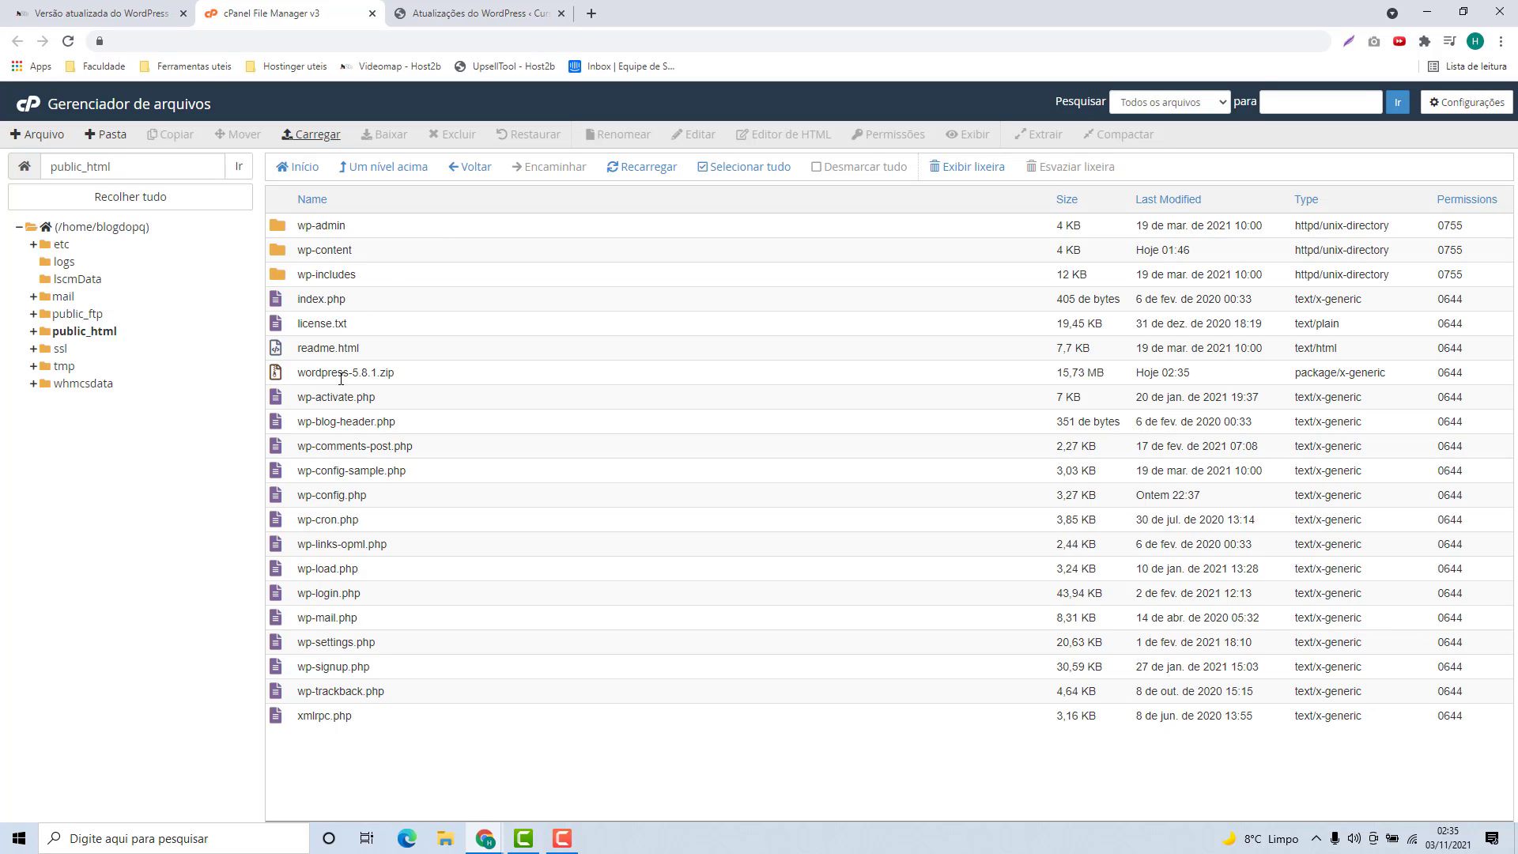
Step: Extract wordpress-5.8.1.zip into /public_html and check the contents of the extracted wordpress folder
click(415, 379)
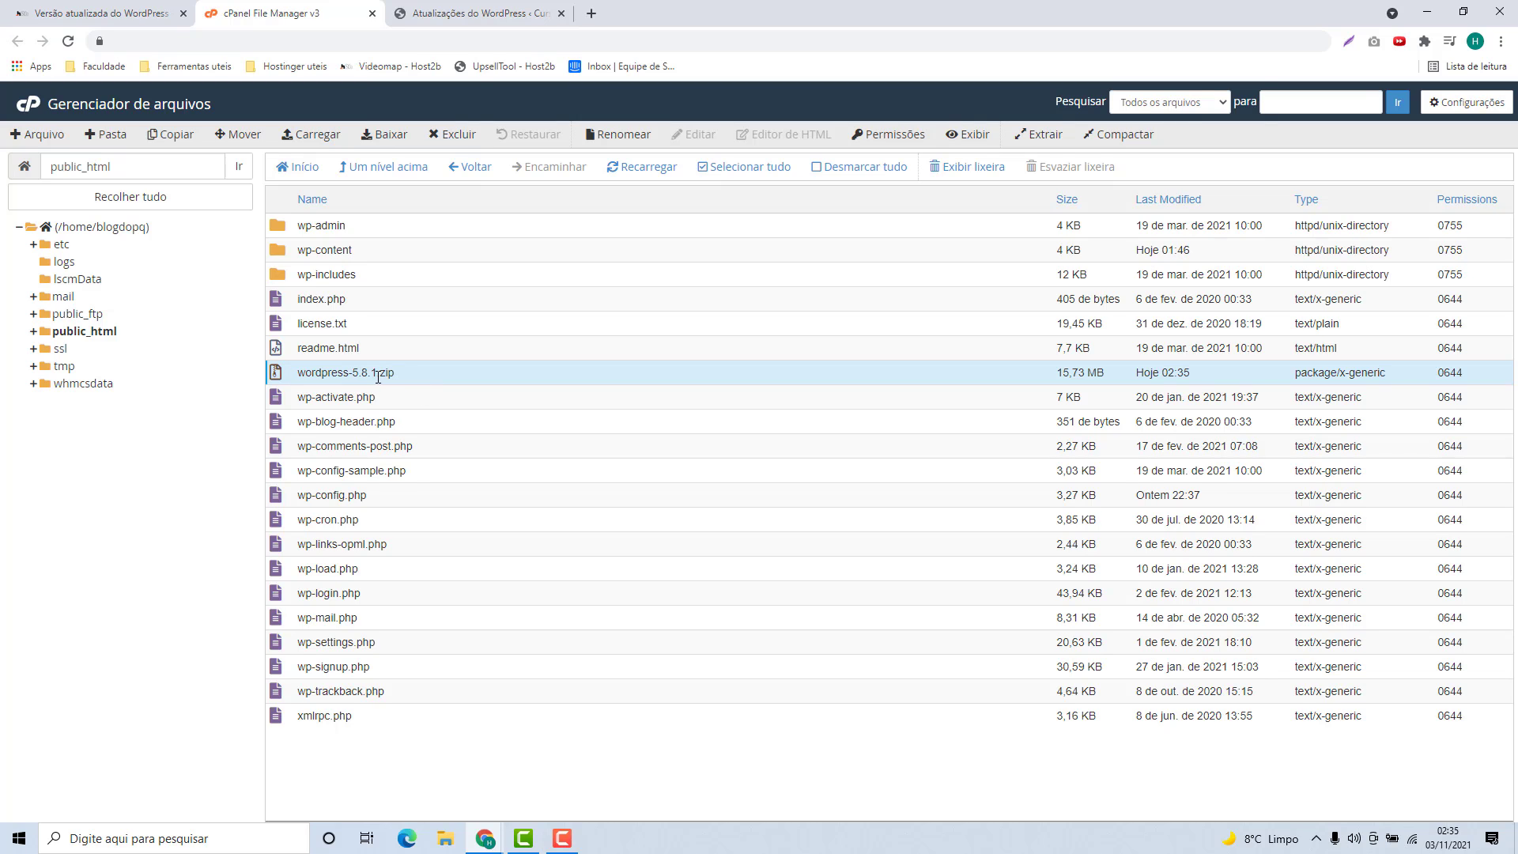
click(378, 376)
click(1037, 140)
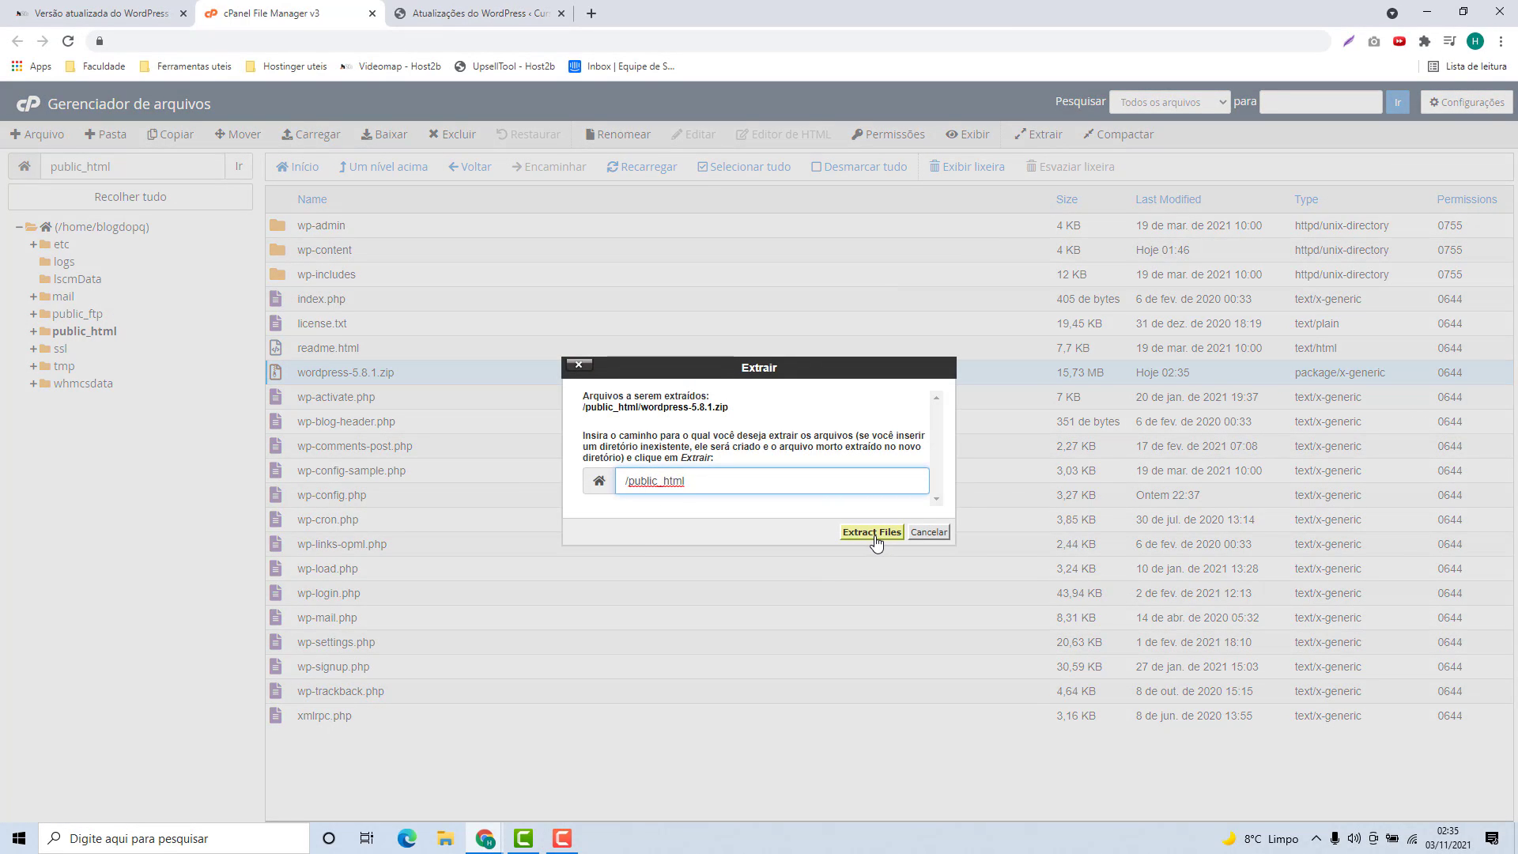
click(873, 533)
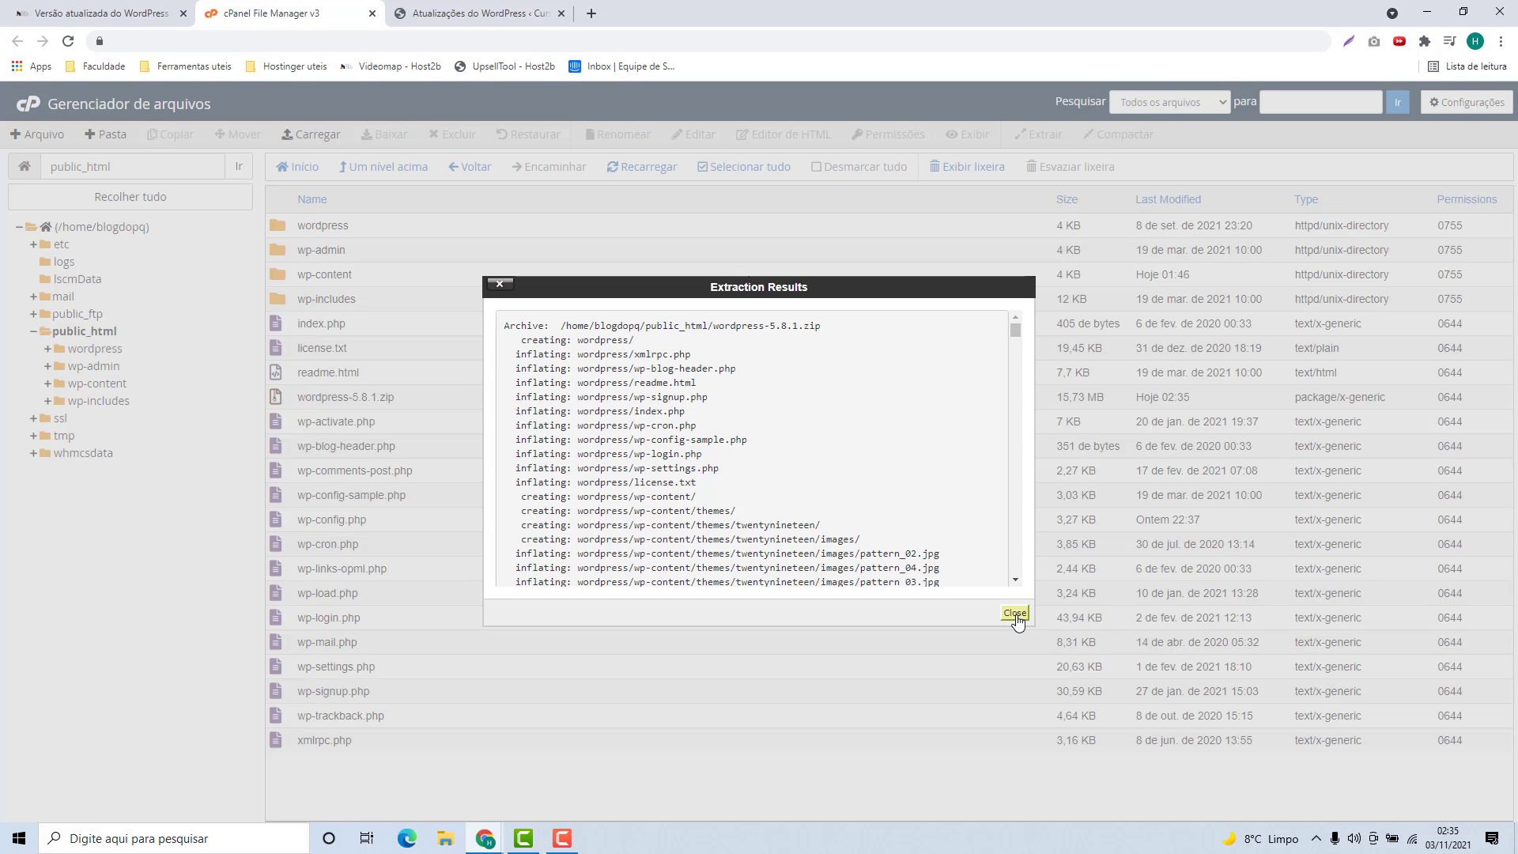
click(1015, 613)
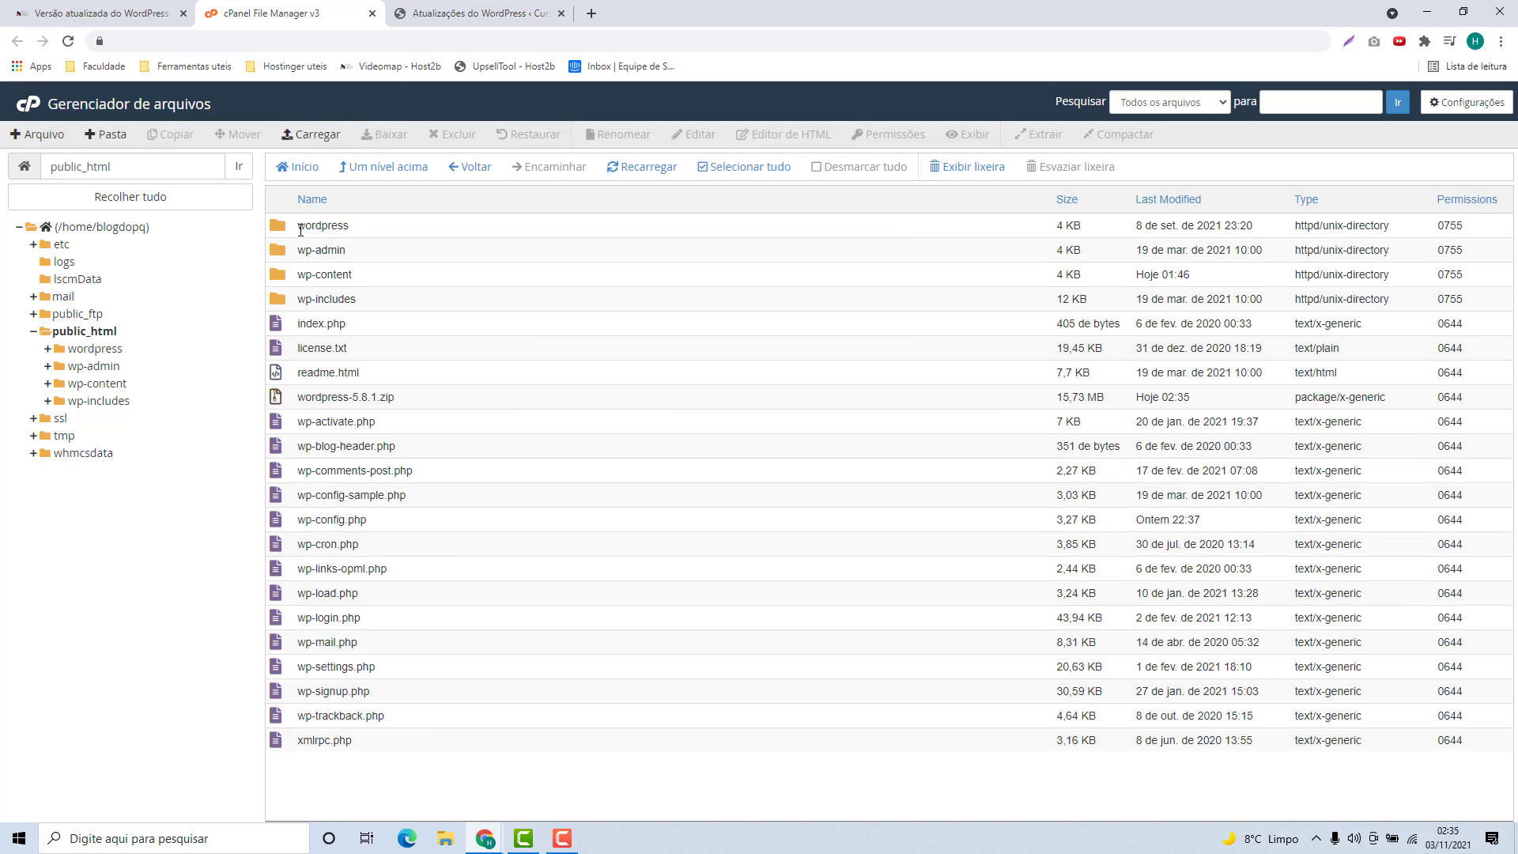
double_click(364, 229)
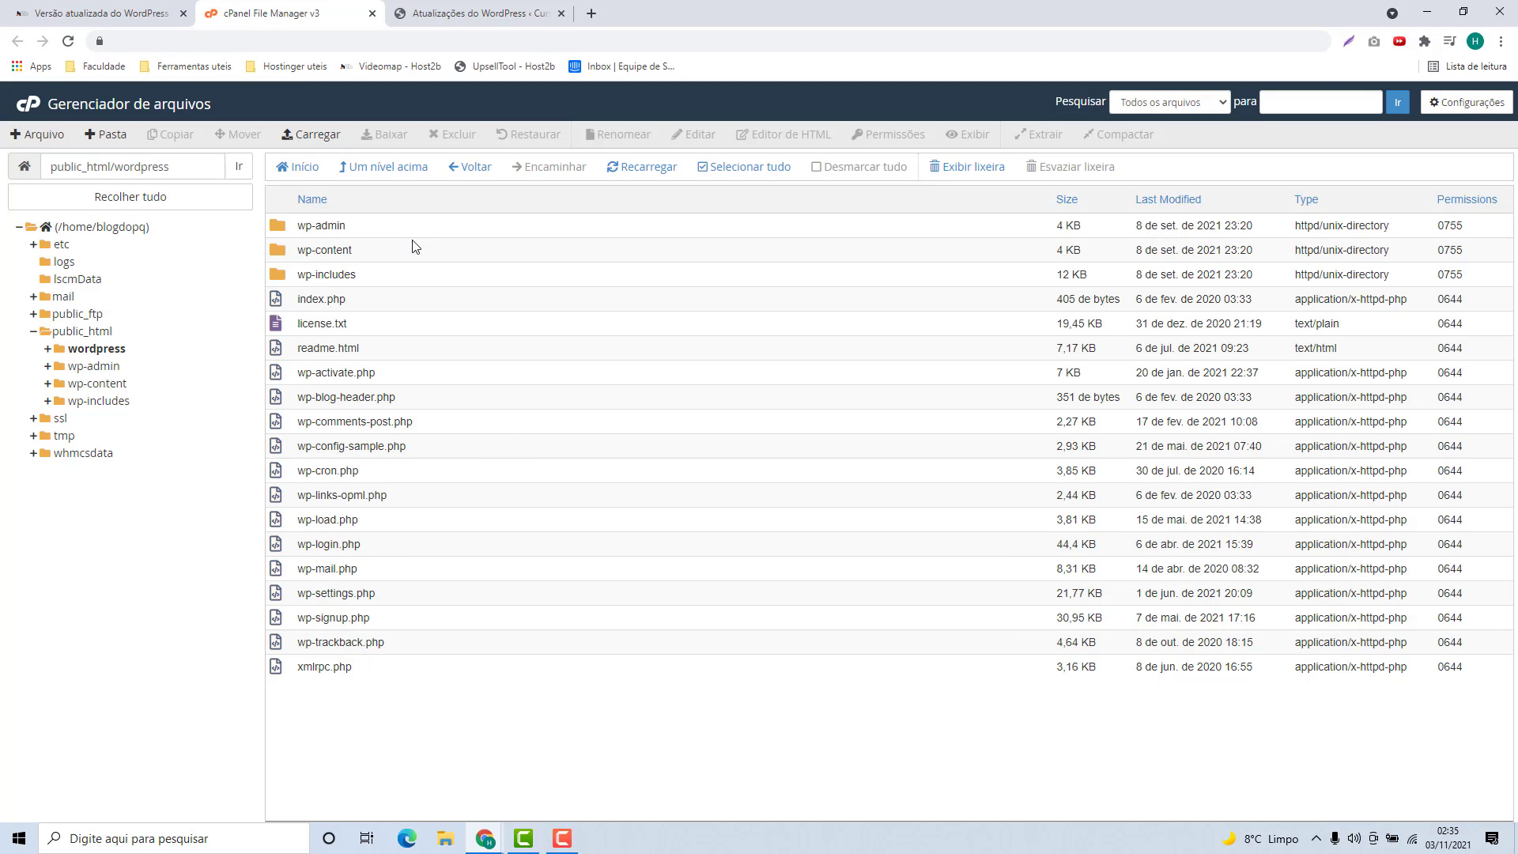
click(395, 168)
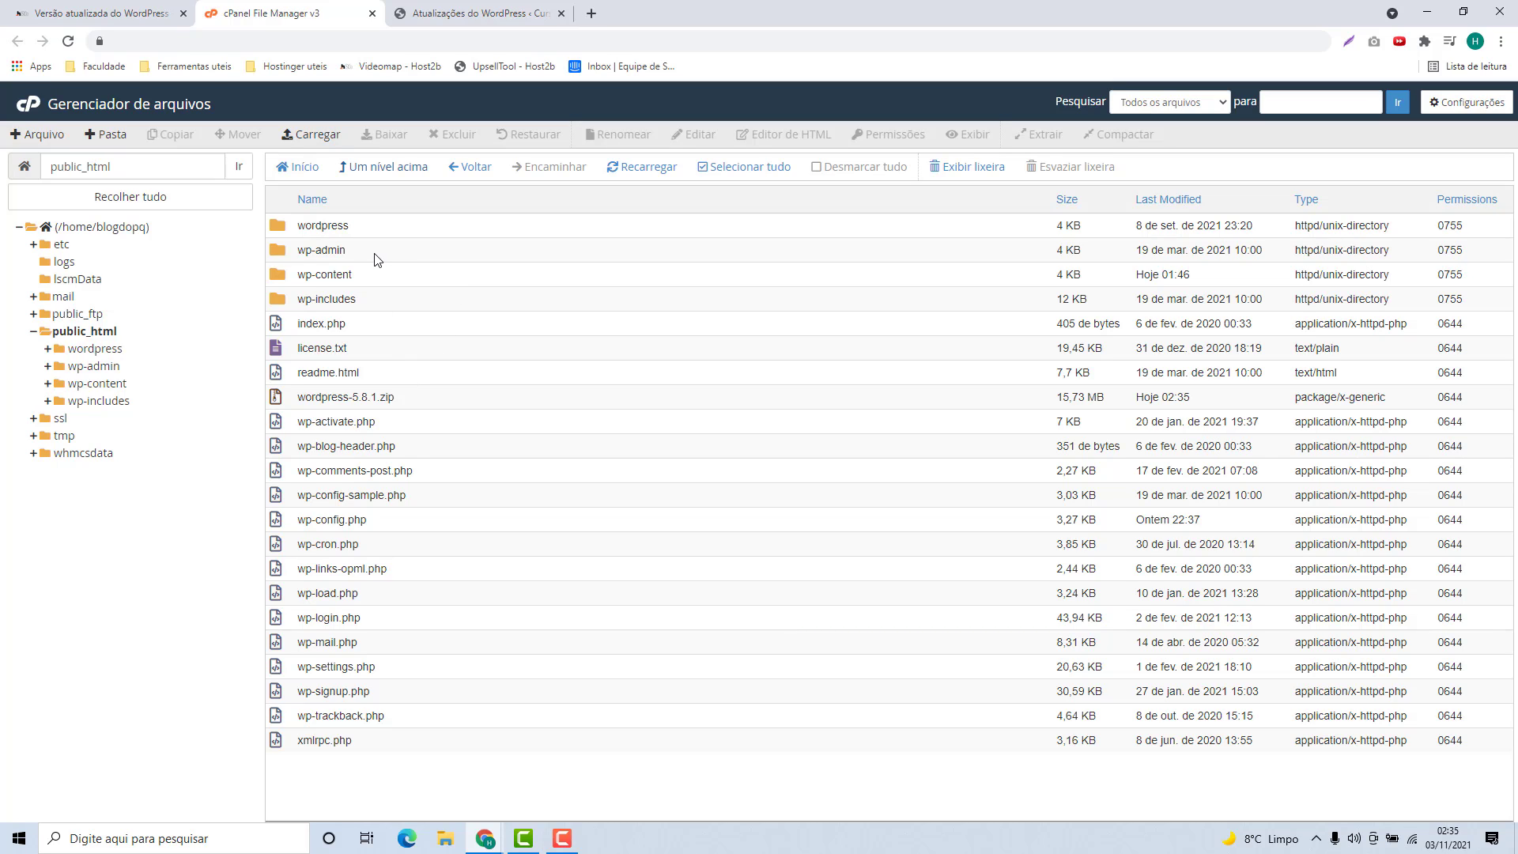
Step: Create a new folder named 00backup in /public_html
click(109, 136)
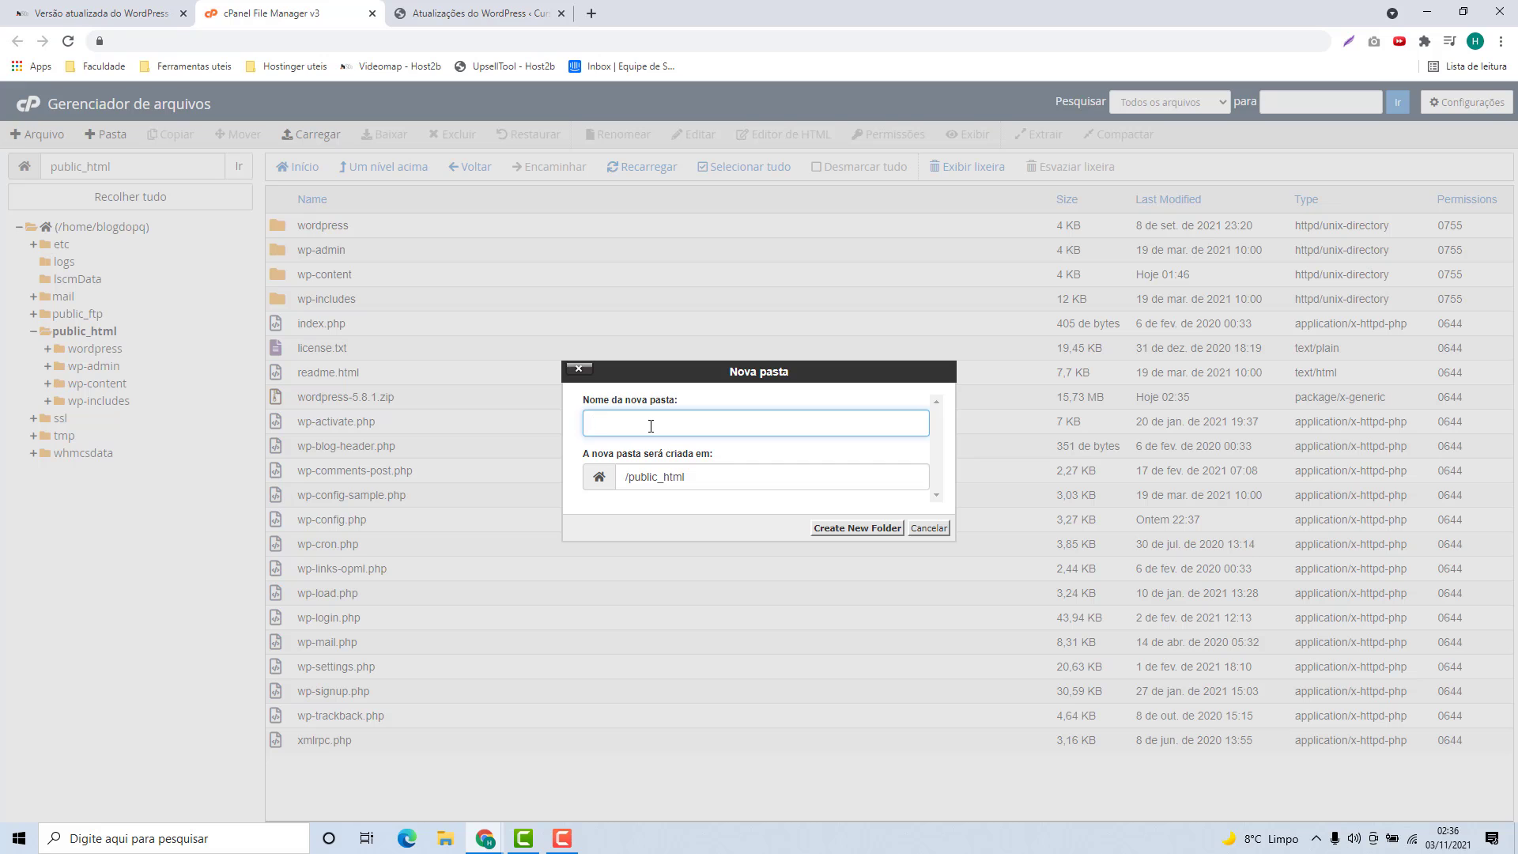
text(00backup)
click(841, 526)
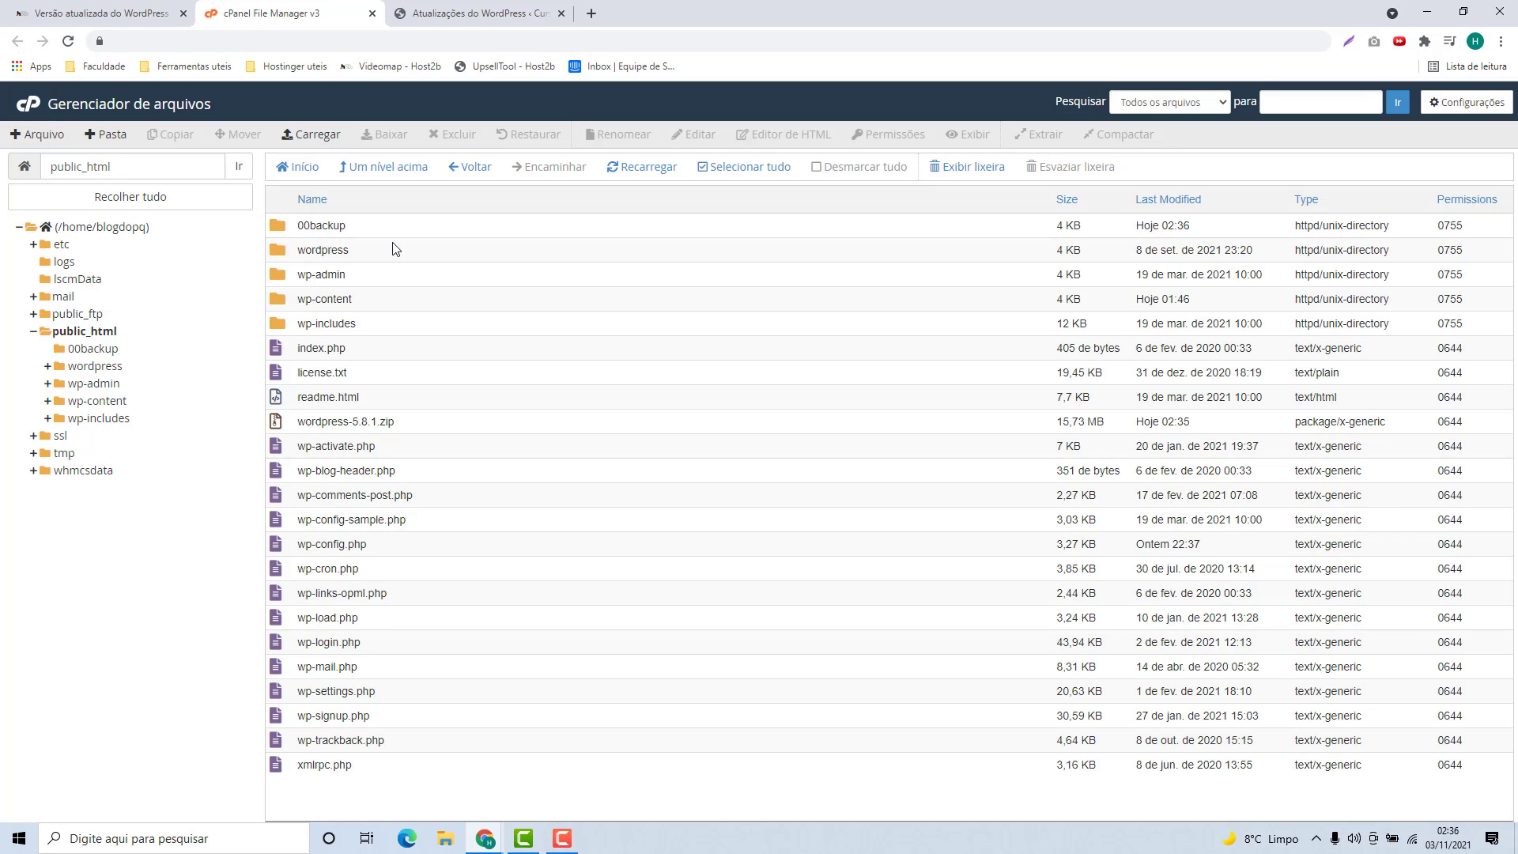
Step: Move everything from wp-admin through xmlrpc.php in public_html, except wp-content and wp-config.php, into the 00backup folder
click(362, 280)
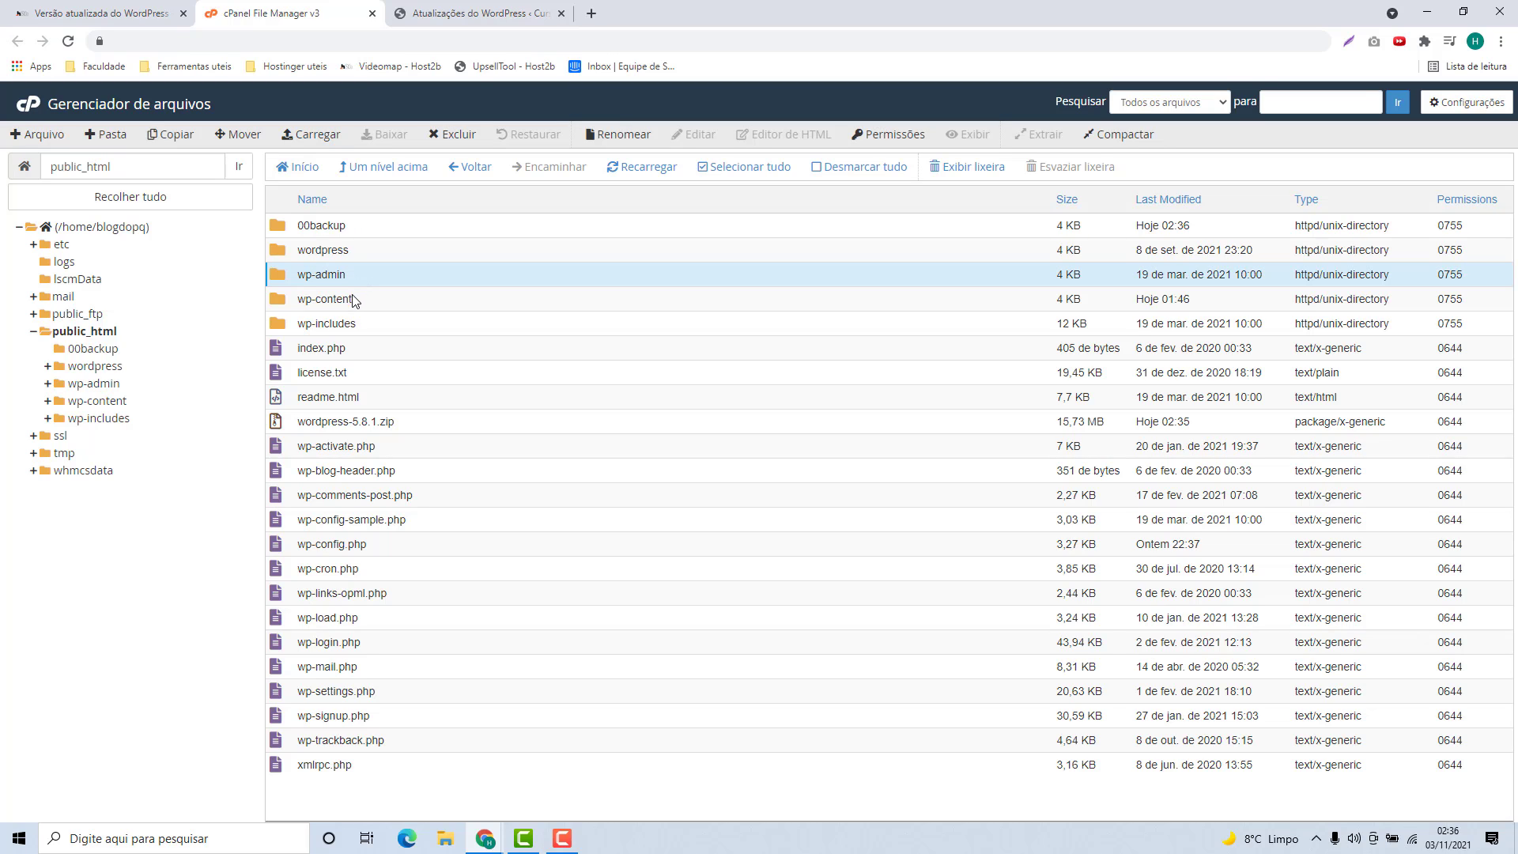
shift+click(375, 769)
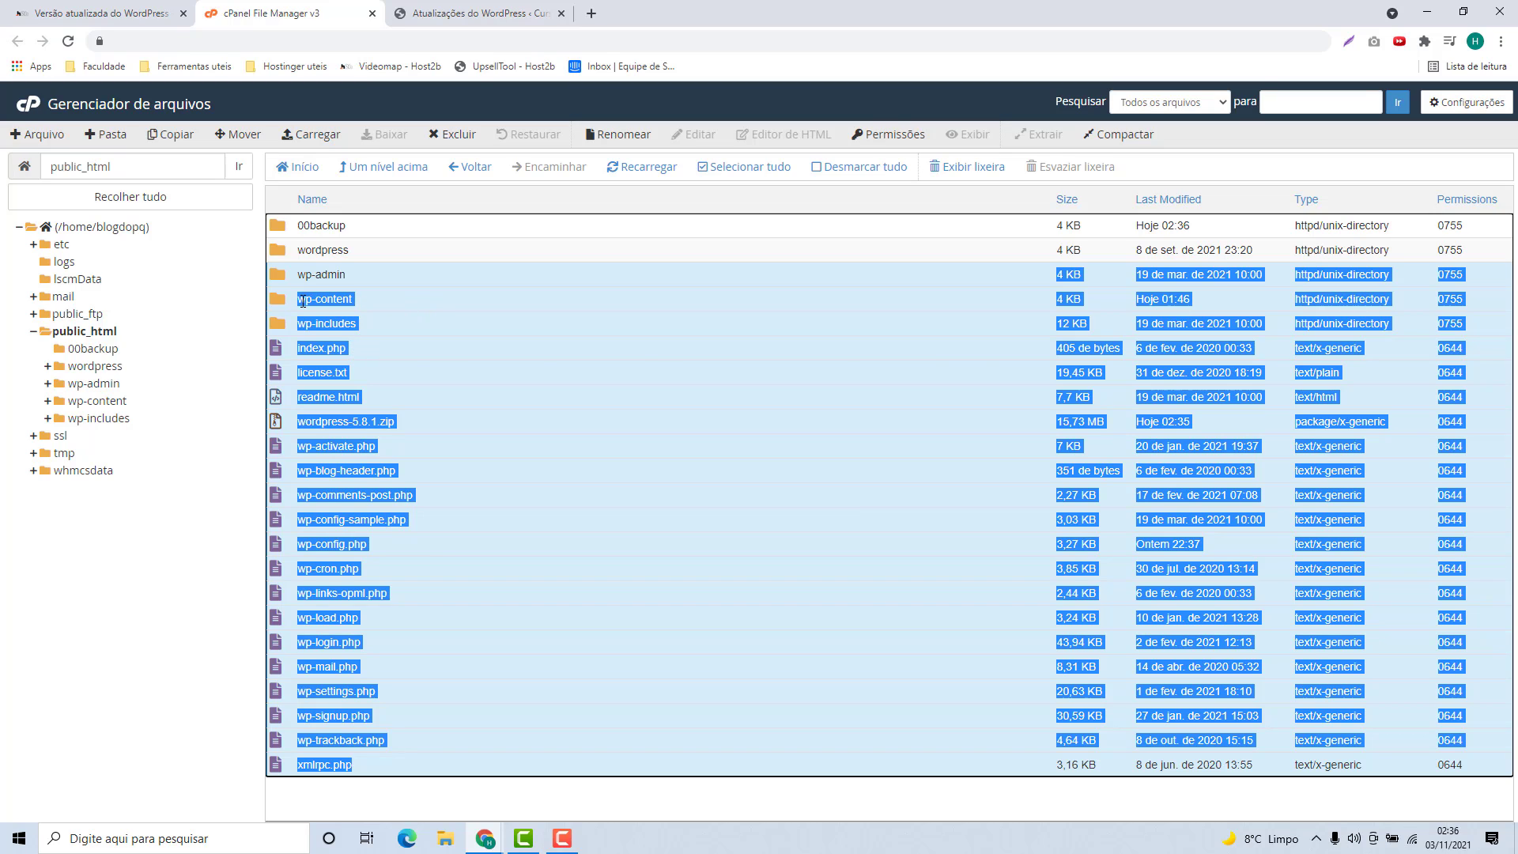
ctrl+click(371, 302)
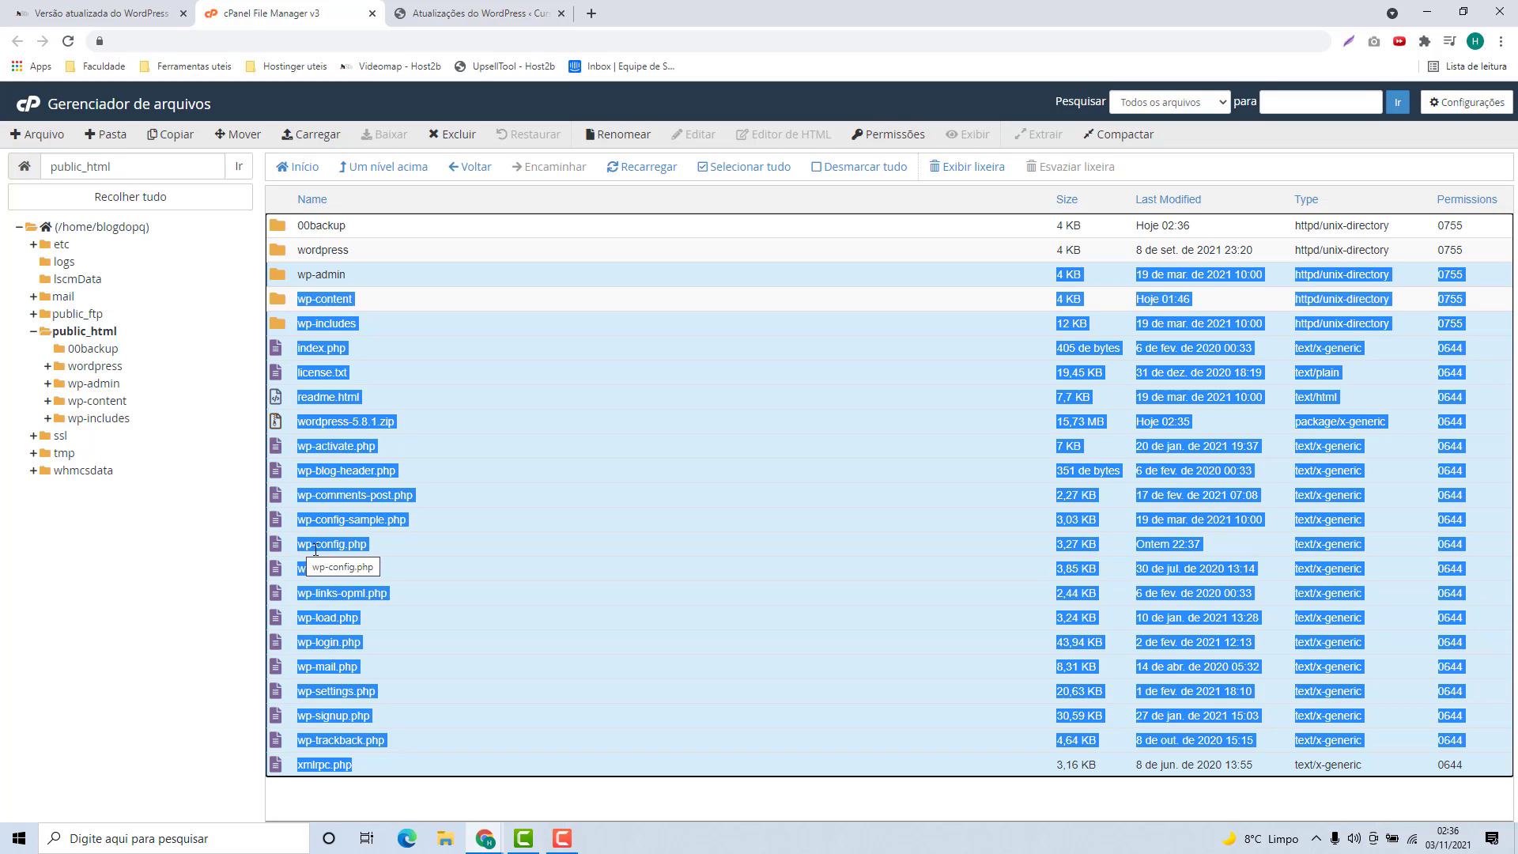
ctrl+click(385, 546)
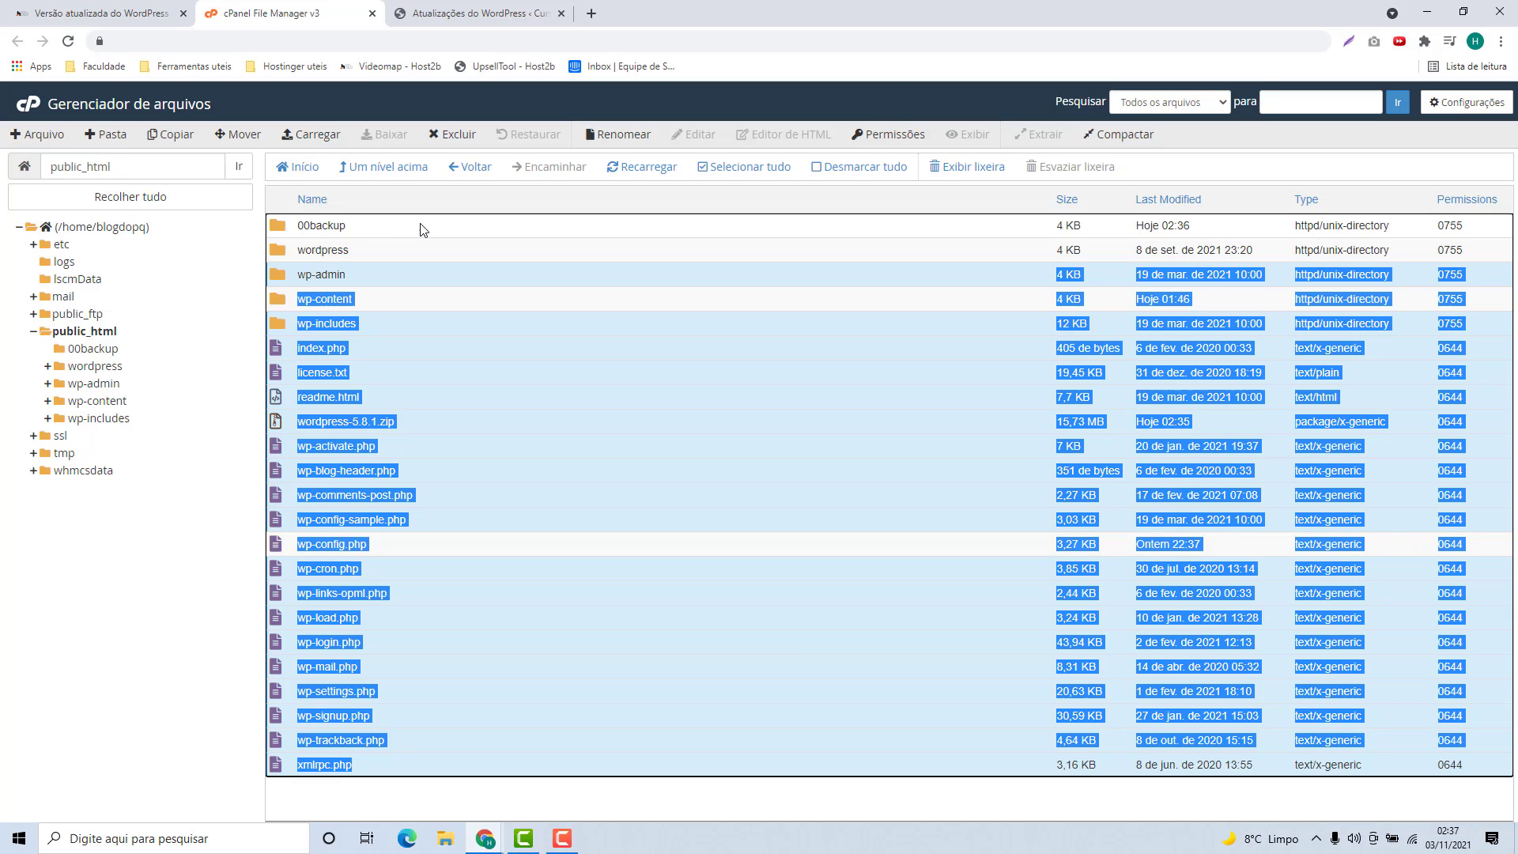
click(242, 136)
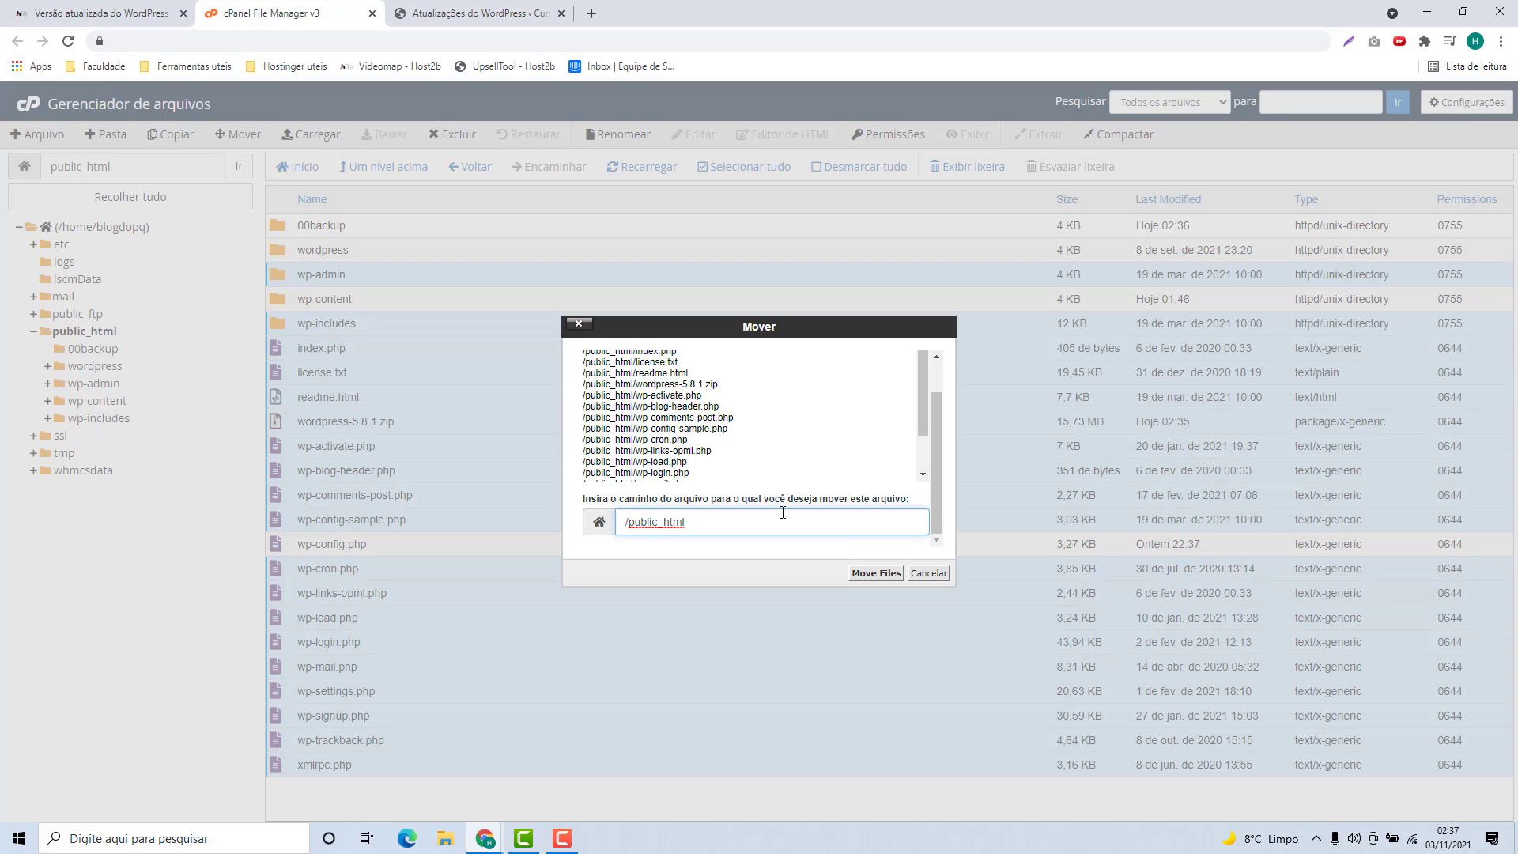
text(00backup)
click(858, 572)
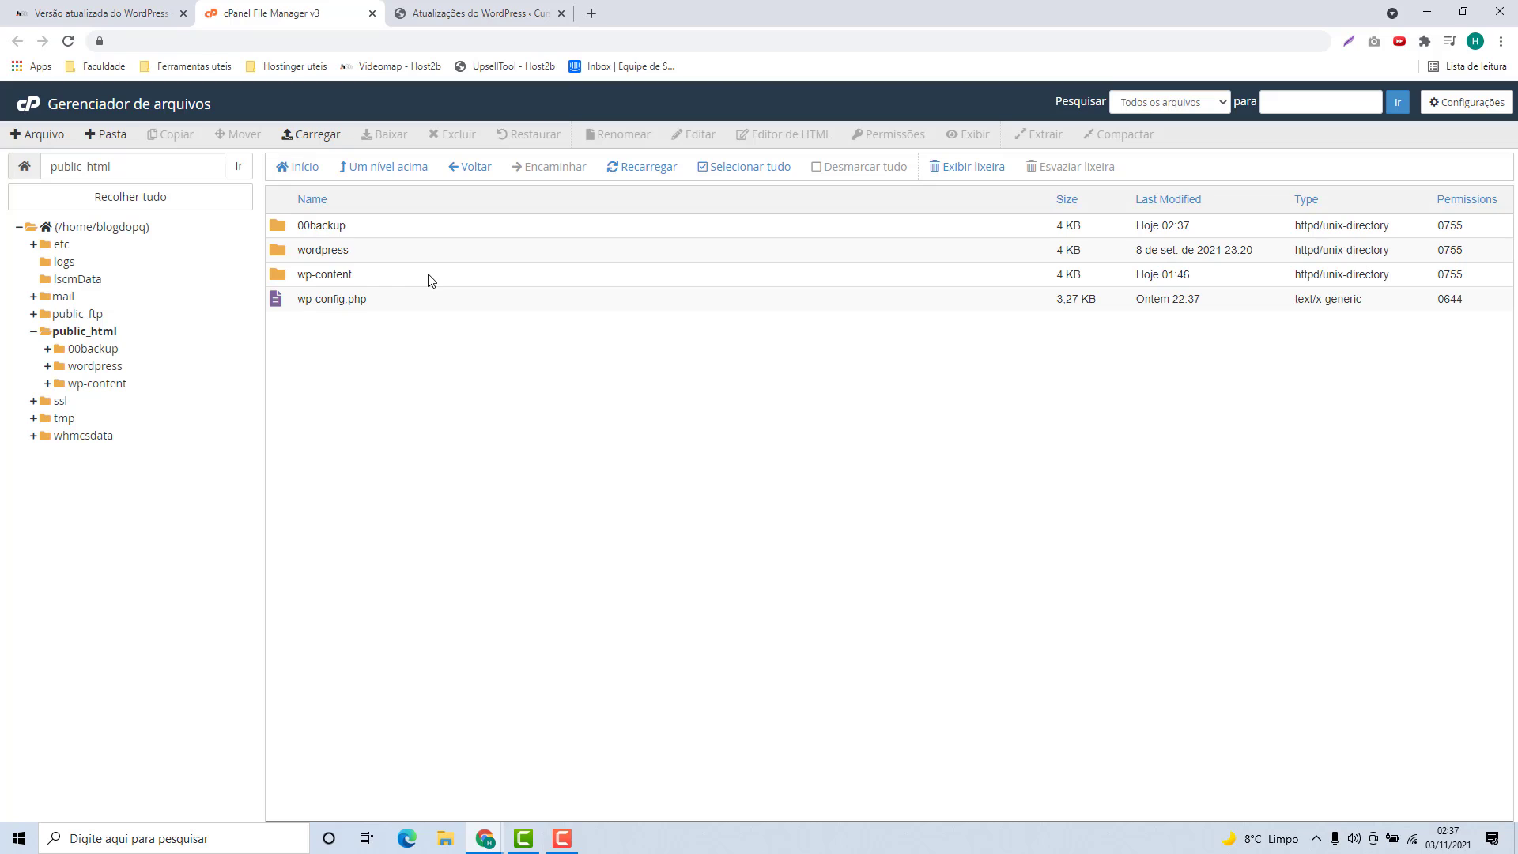
Step: Move all items of the extracted wordpress folder except wp-content into /public_html, and go back to public_html
double_click(375, 259)
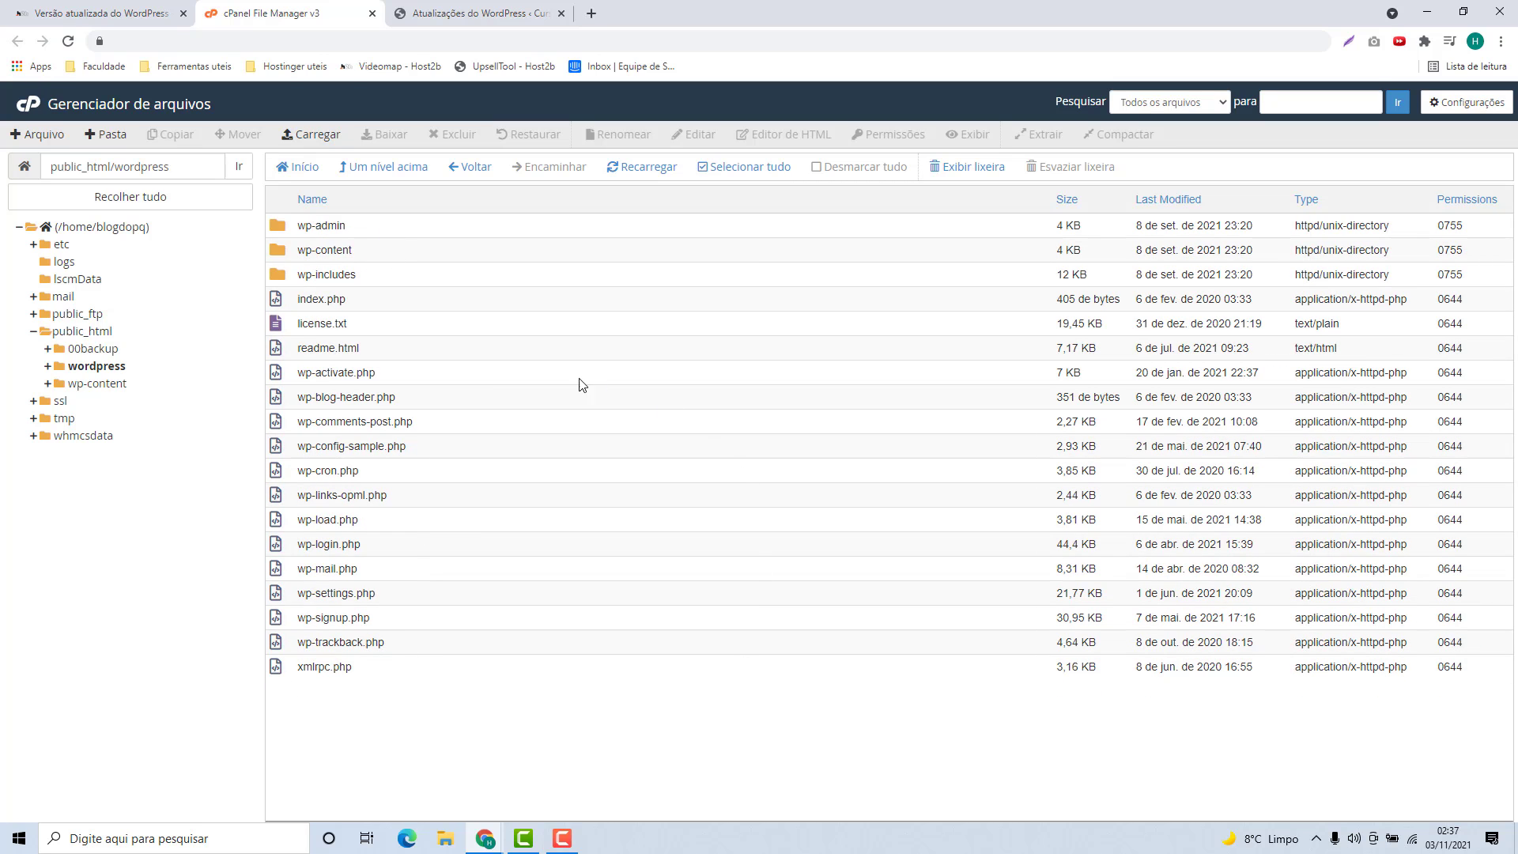
click(410, 668)
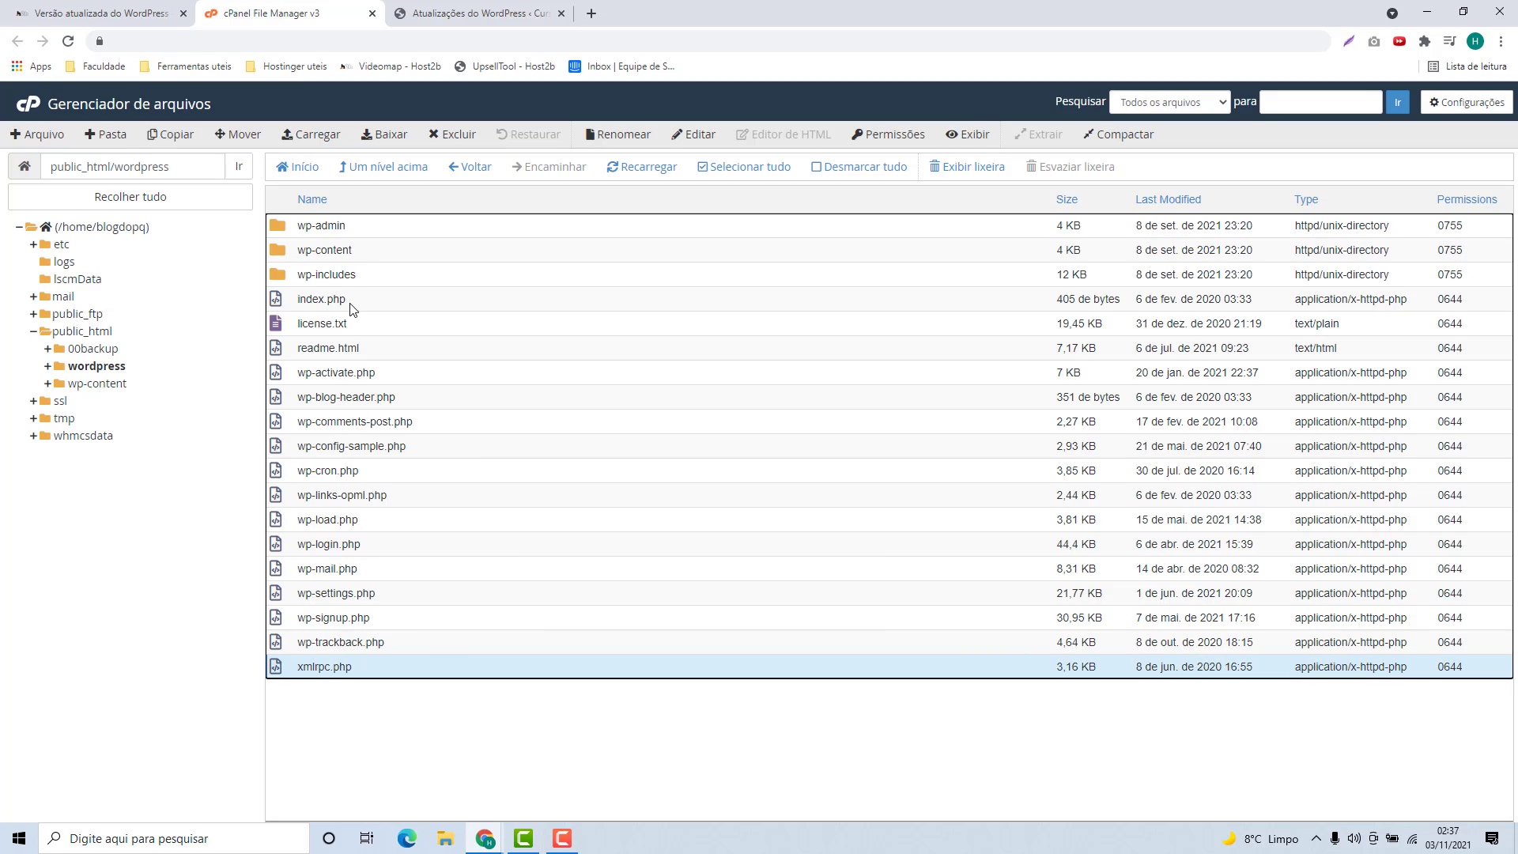
shift+click(371, 226)
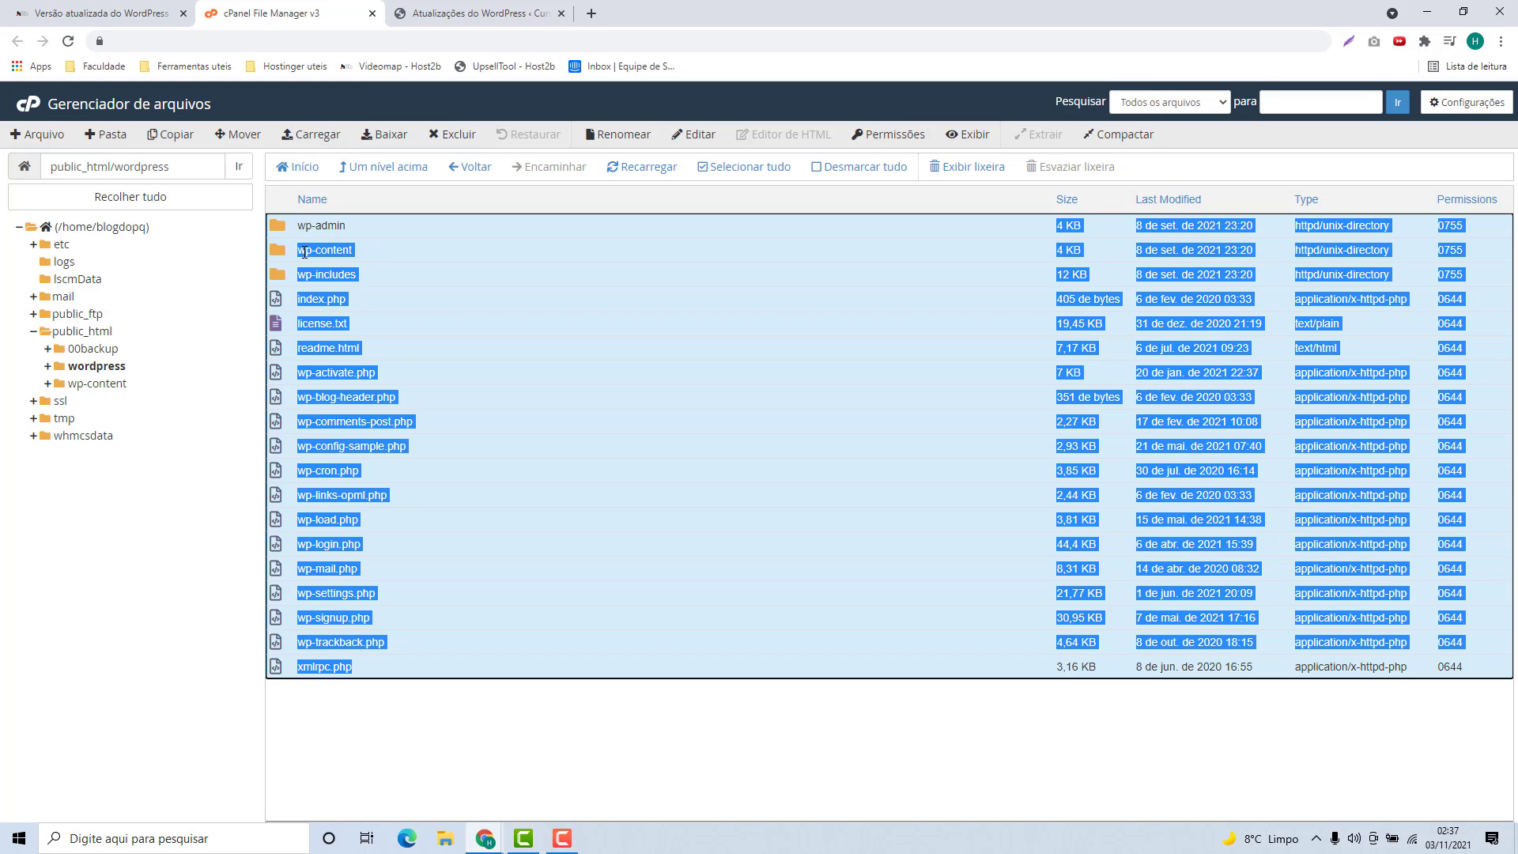
ctrl+click(368, 252)
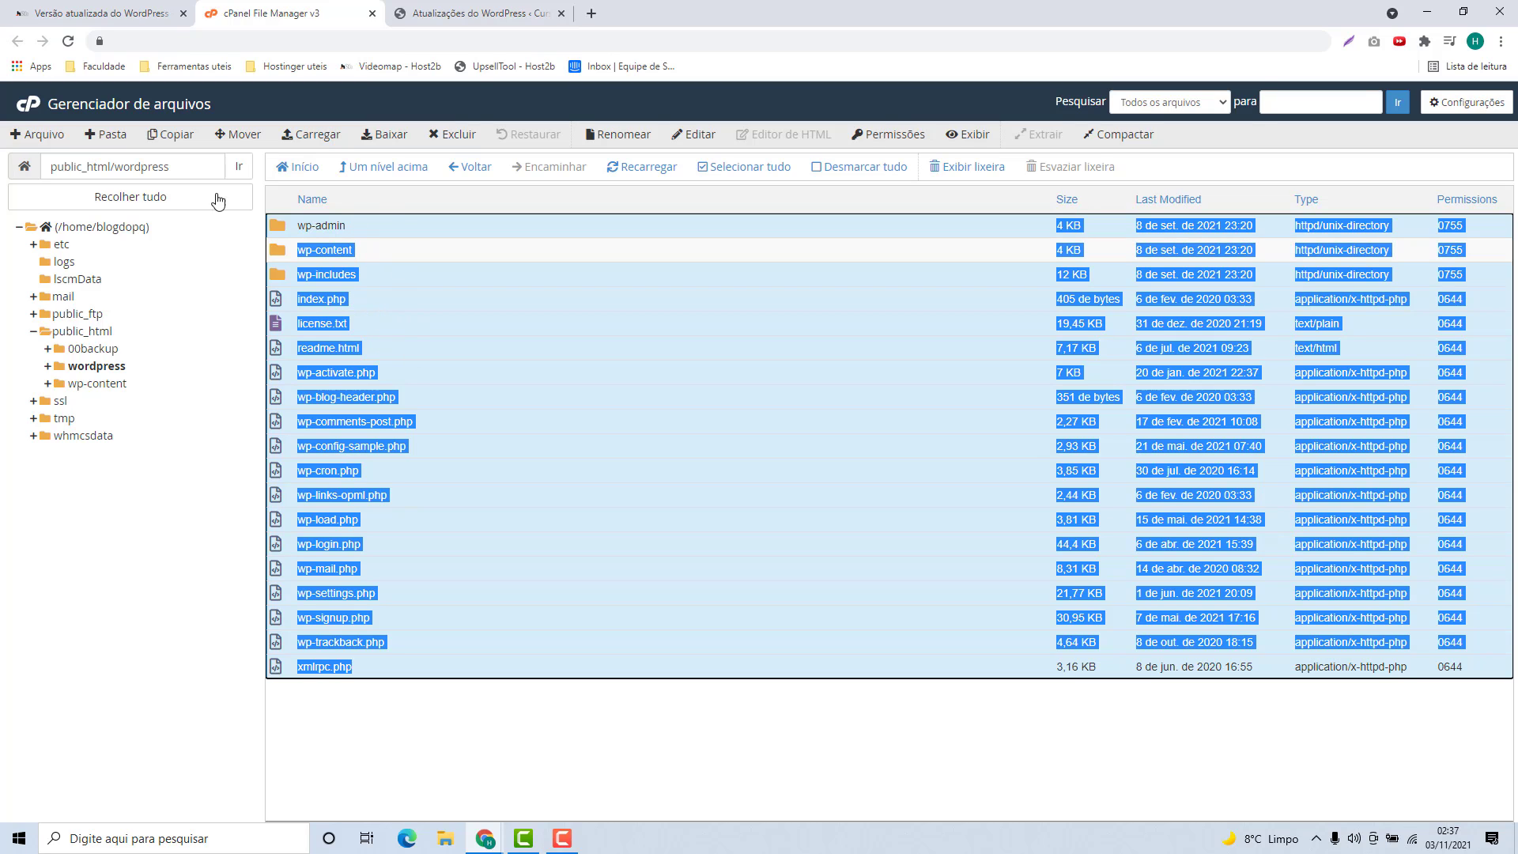
click(235, 141)
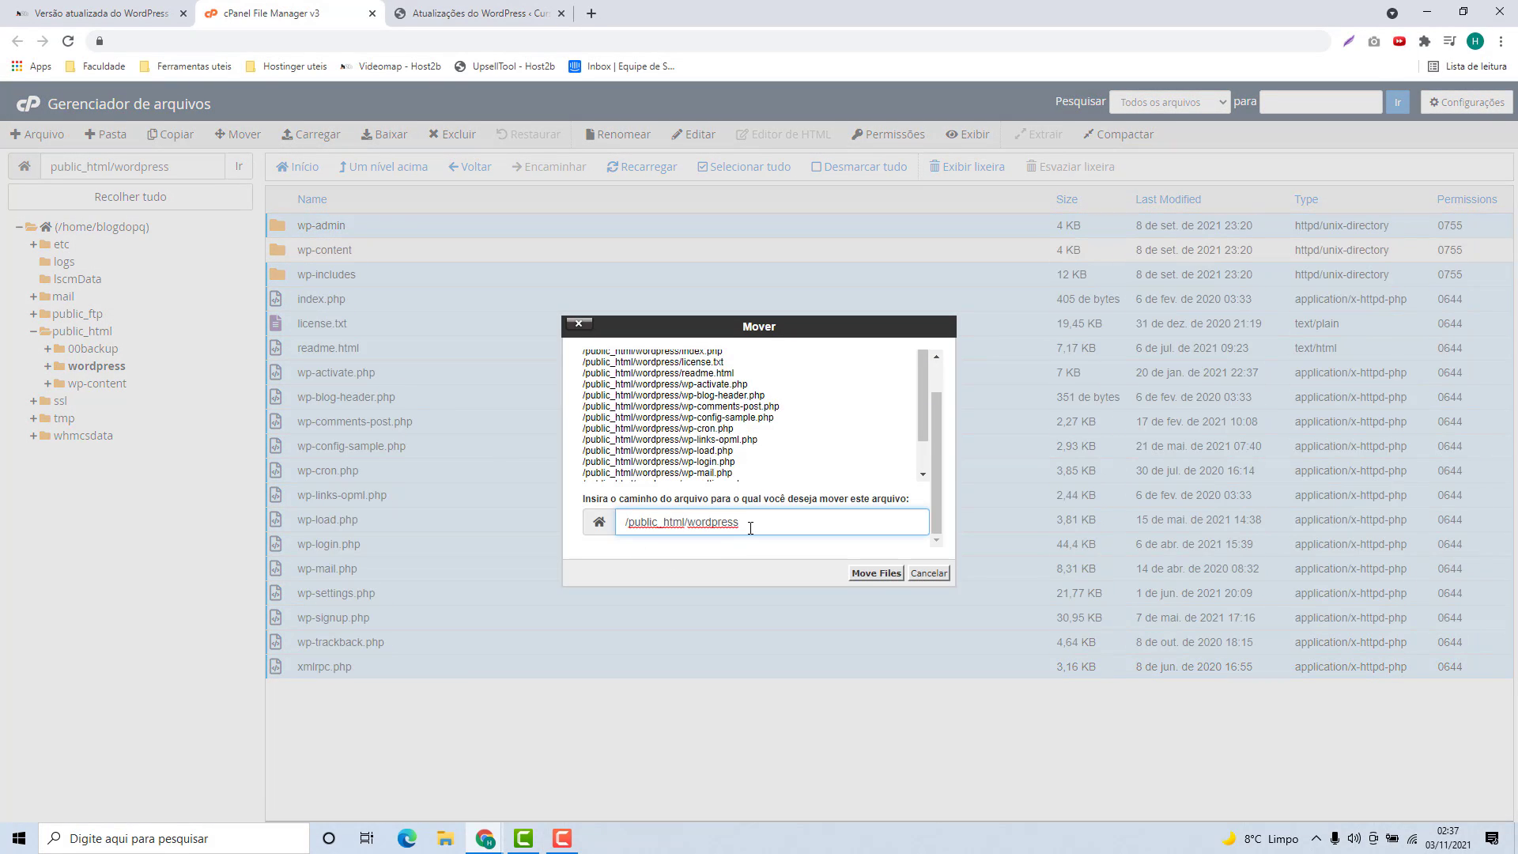
drag(751, 528, 686, 525)
key(BackSpace)
key(BackSpace)
click(868, 578)
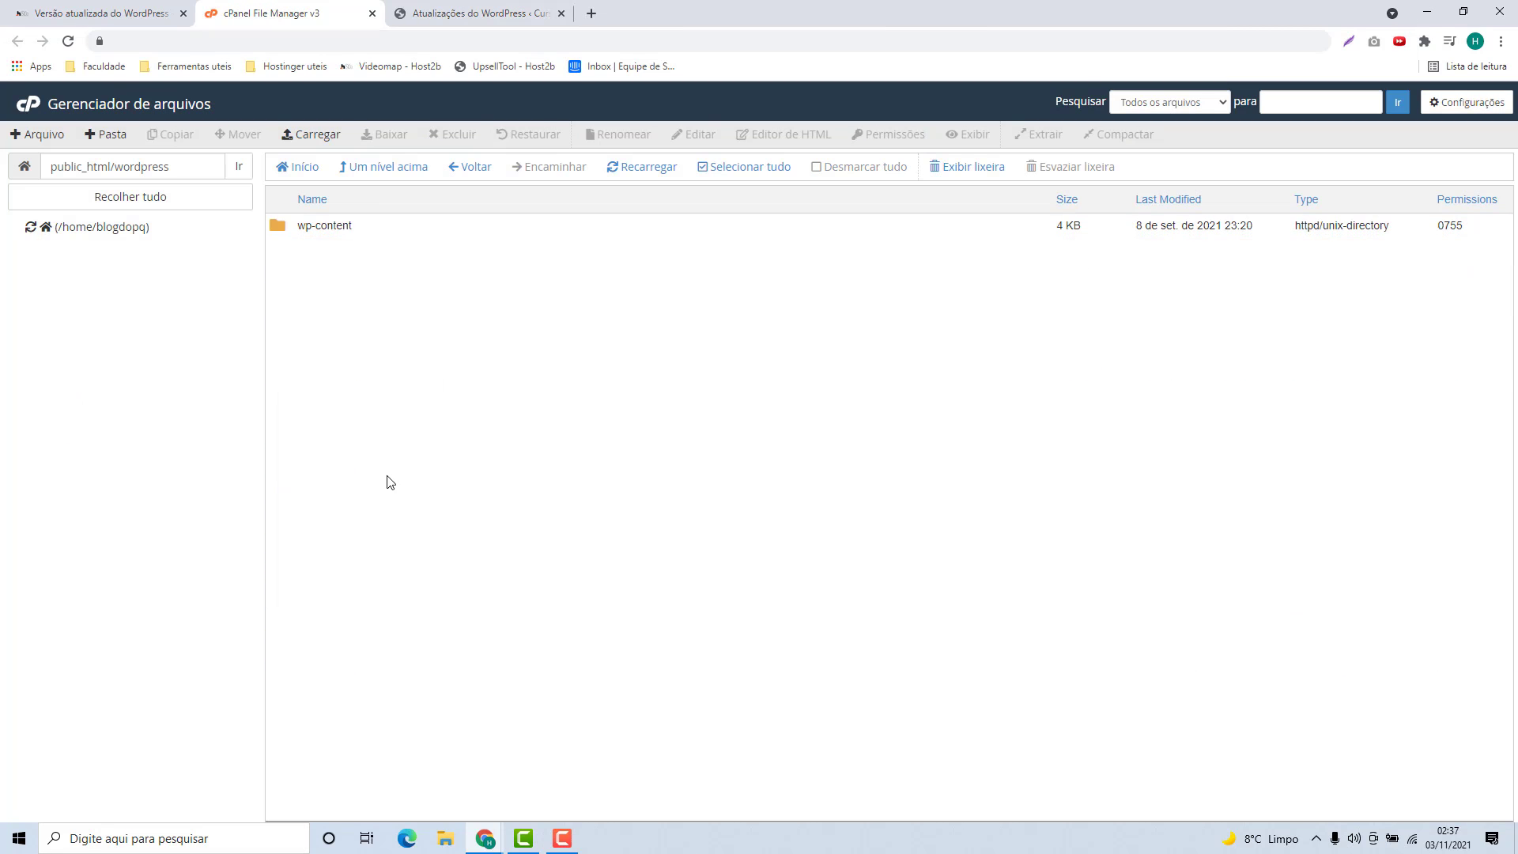
click(382, 170)
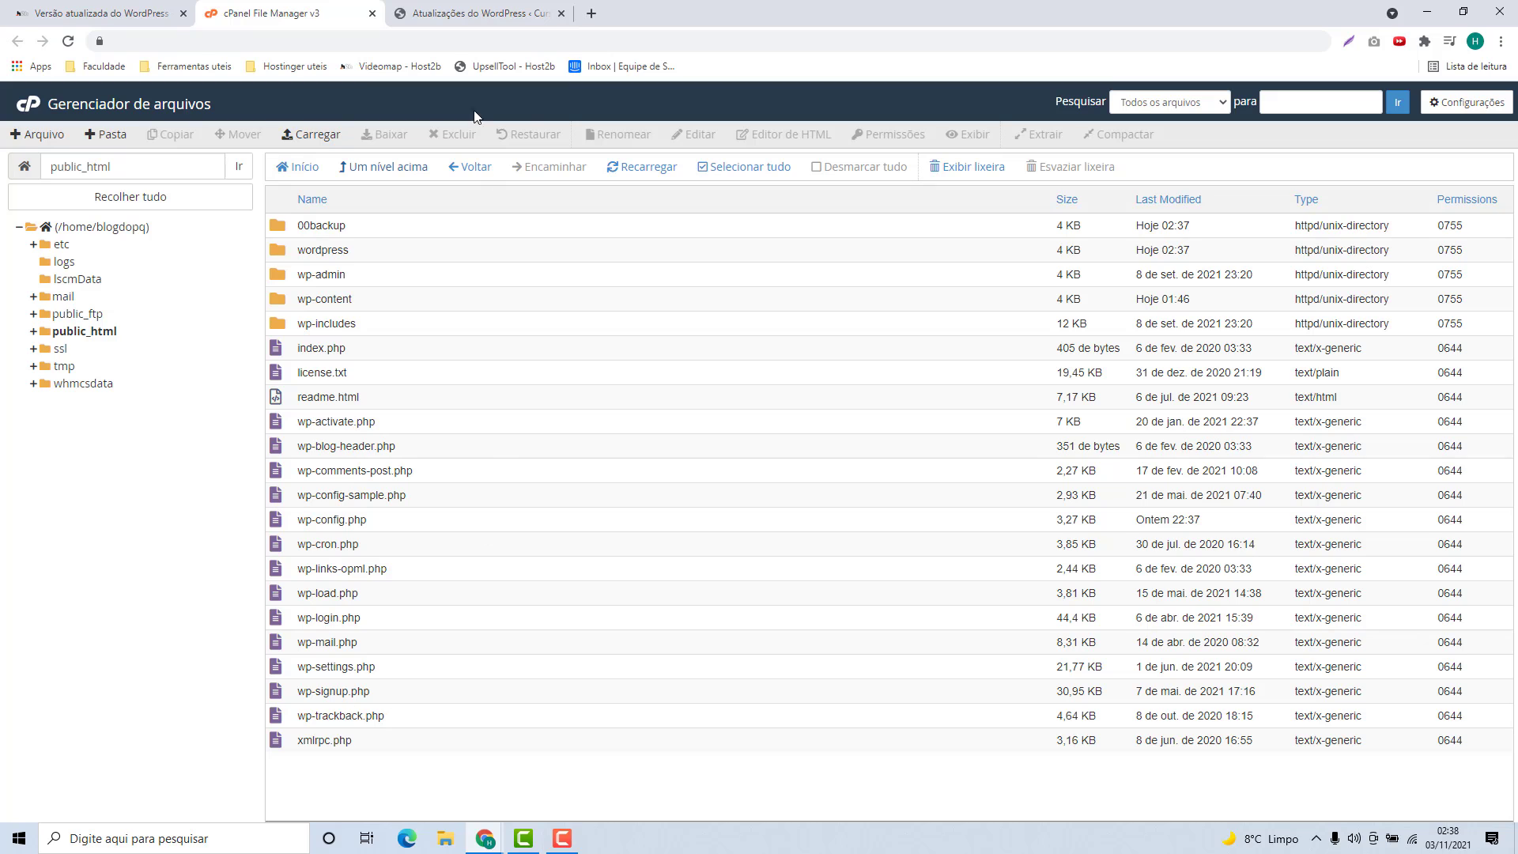
Step: Return to the WordPress updates page and load the site again
click(453, 17)
click(395, 42)
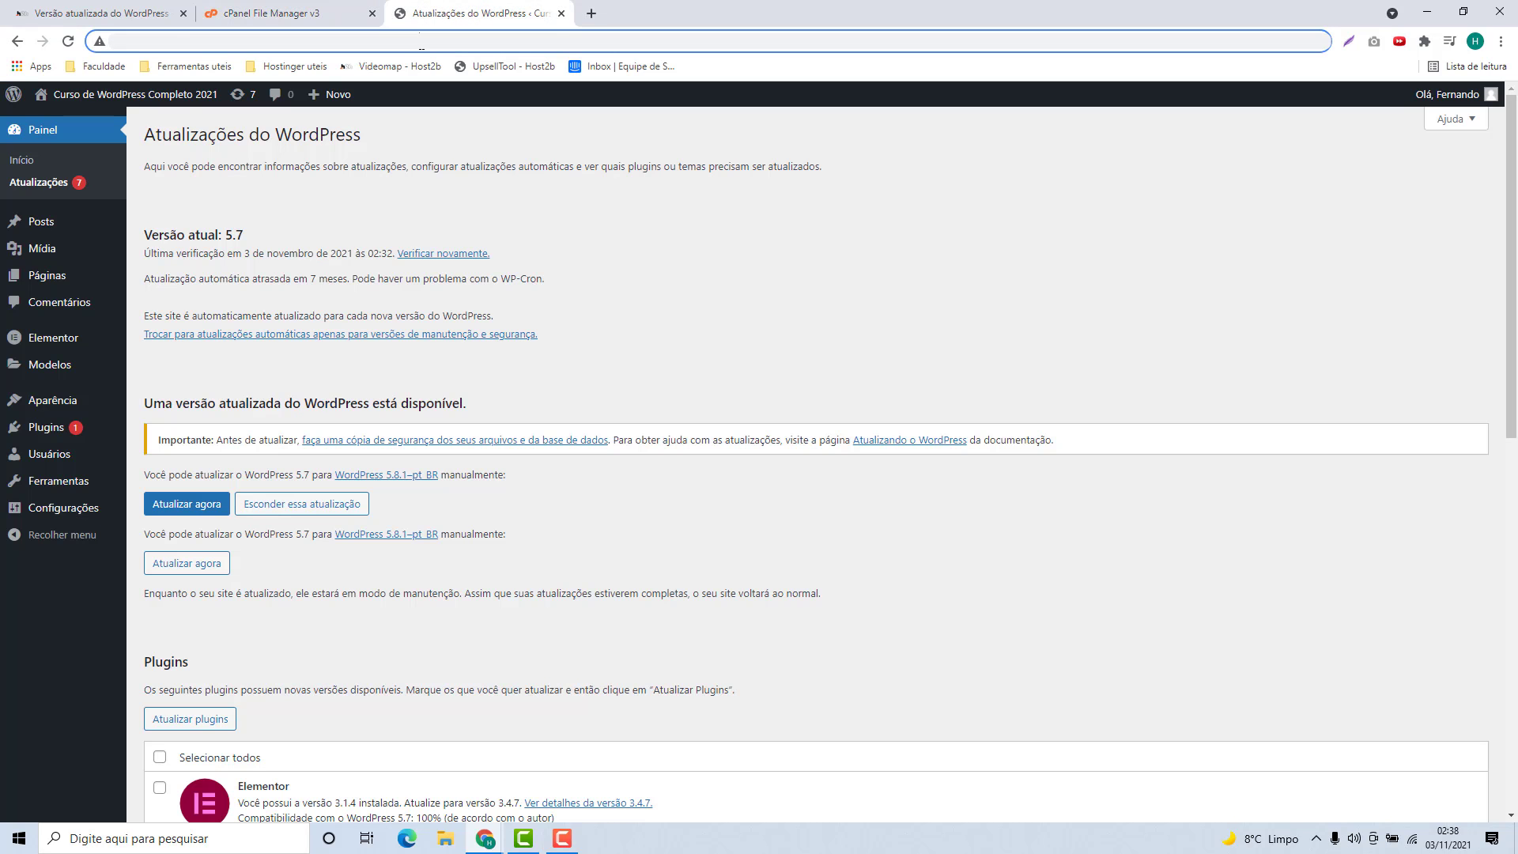
click(377, 69)
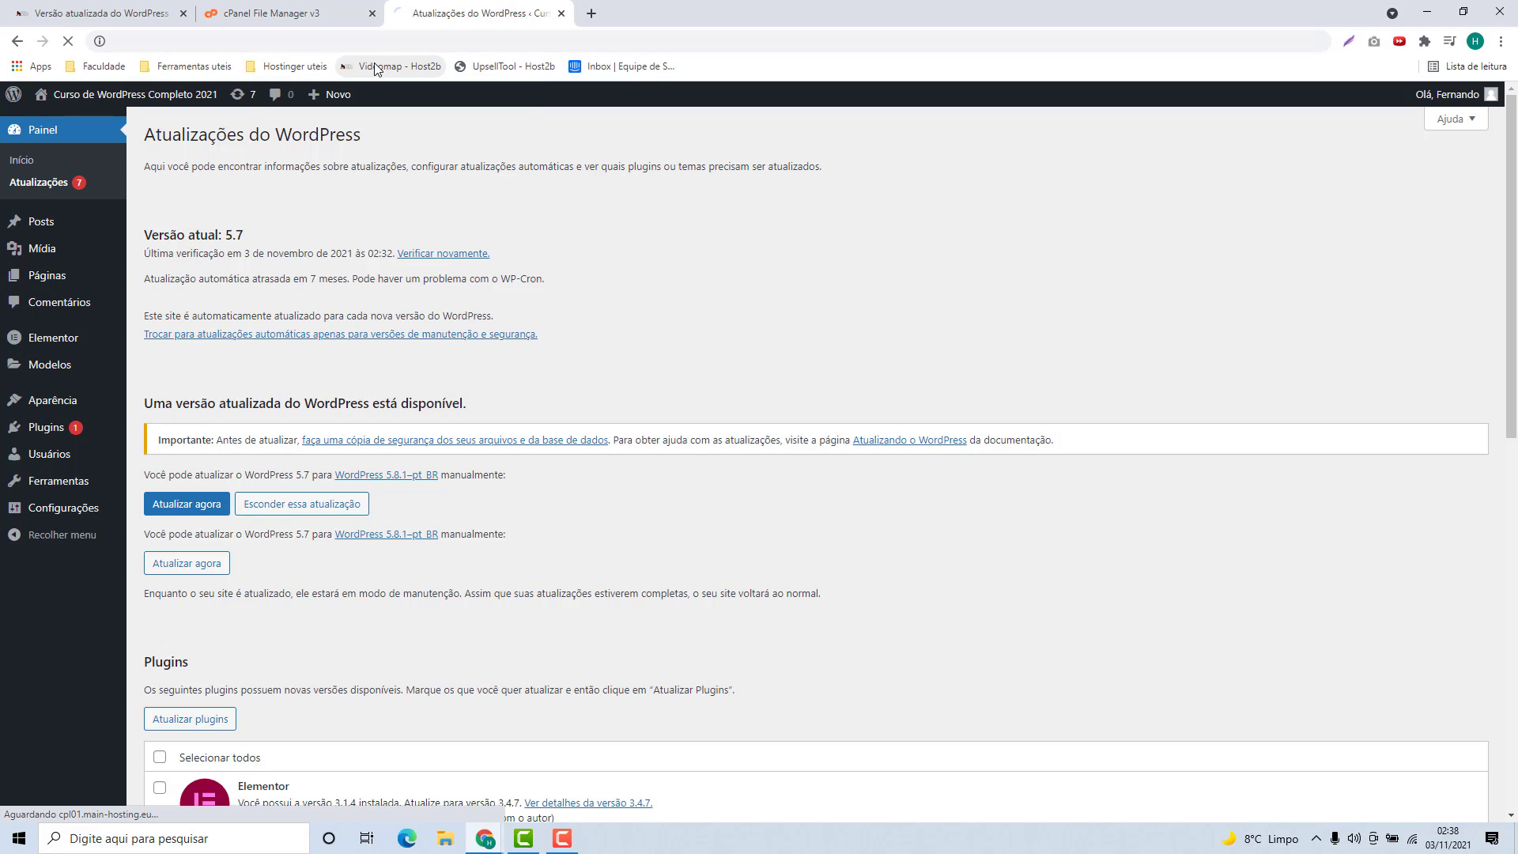